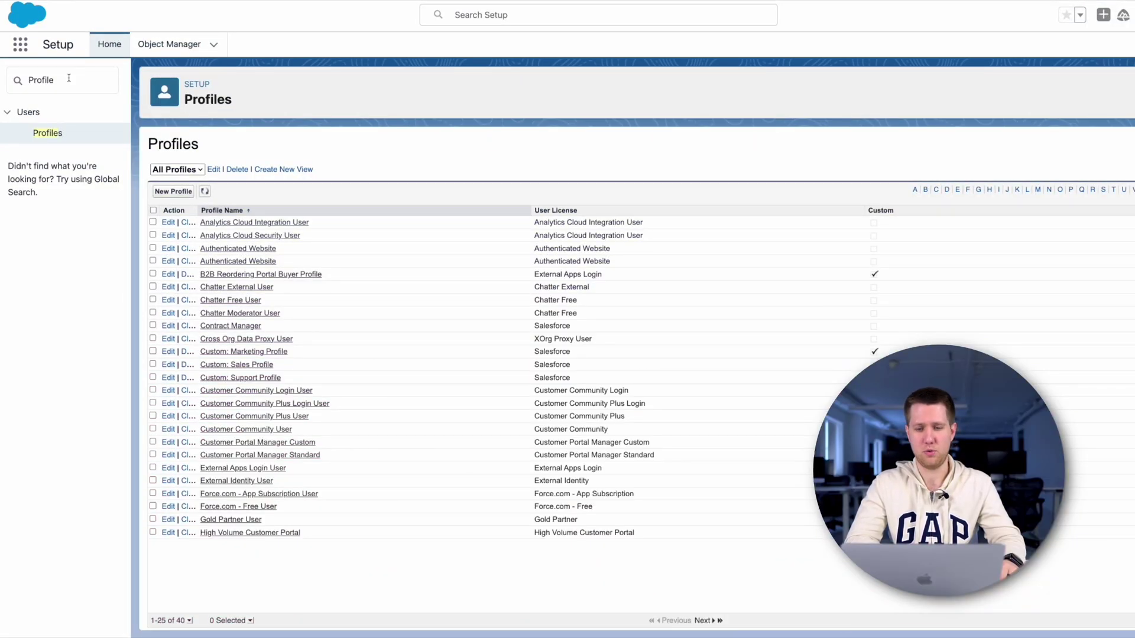
pyautogui.doubleClick(27, 81)
pyautogui.click(63, 199)
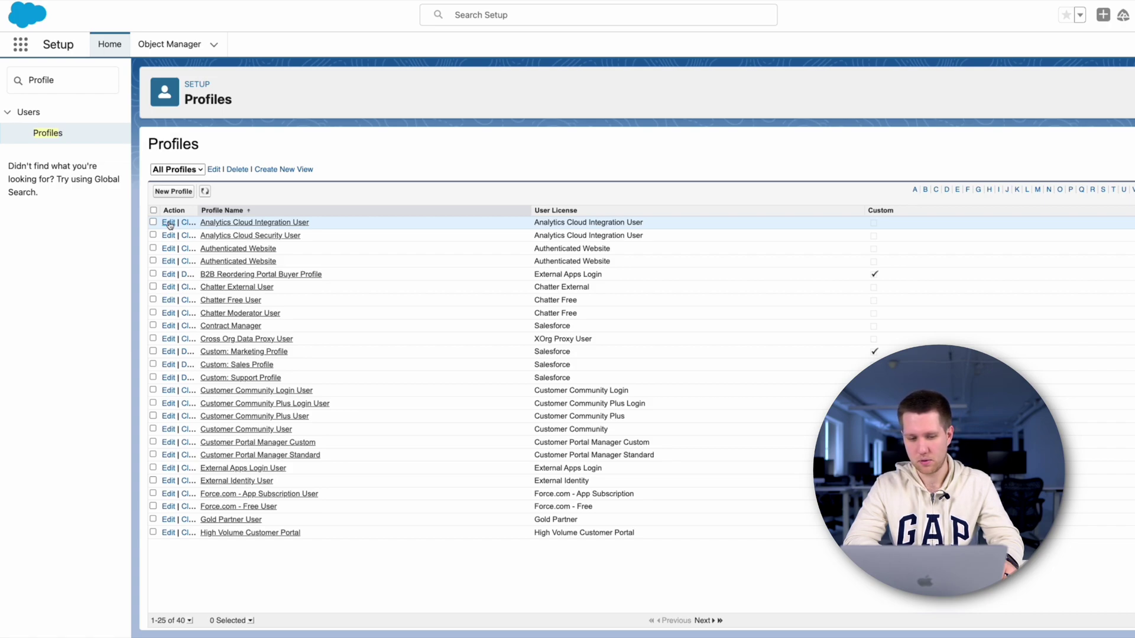
# Clone the Standard User profile as a new profile named 'Test Profile' and save it.
pyautogui.click(175, 192)
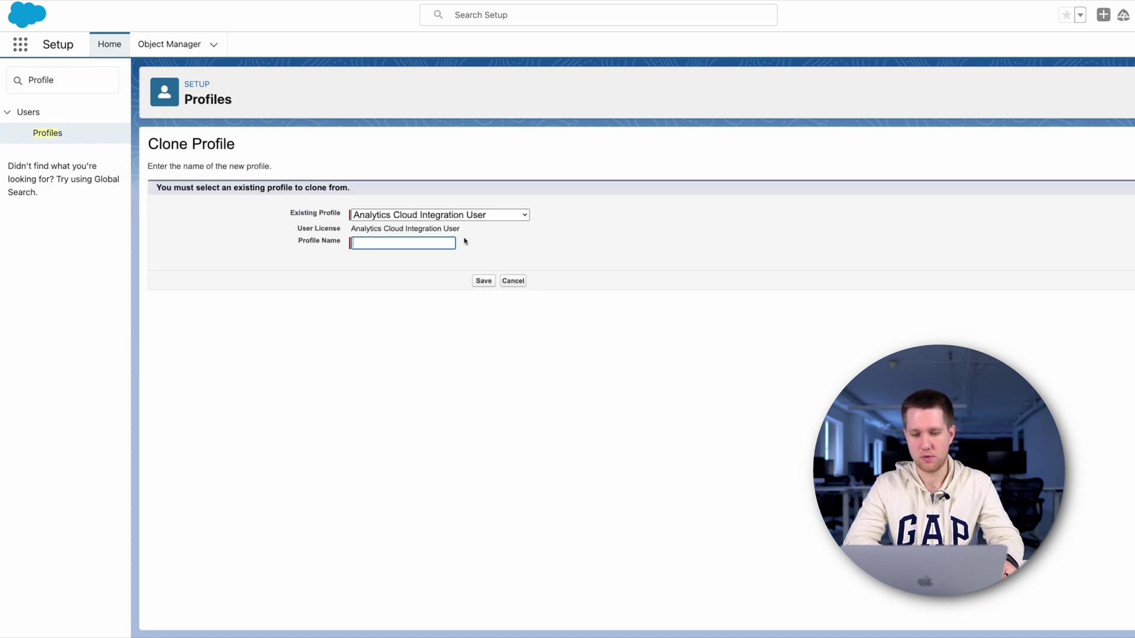
pyautogui.click(438, 216)
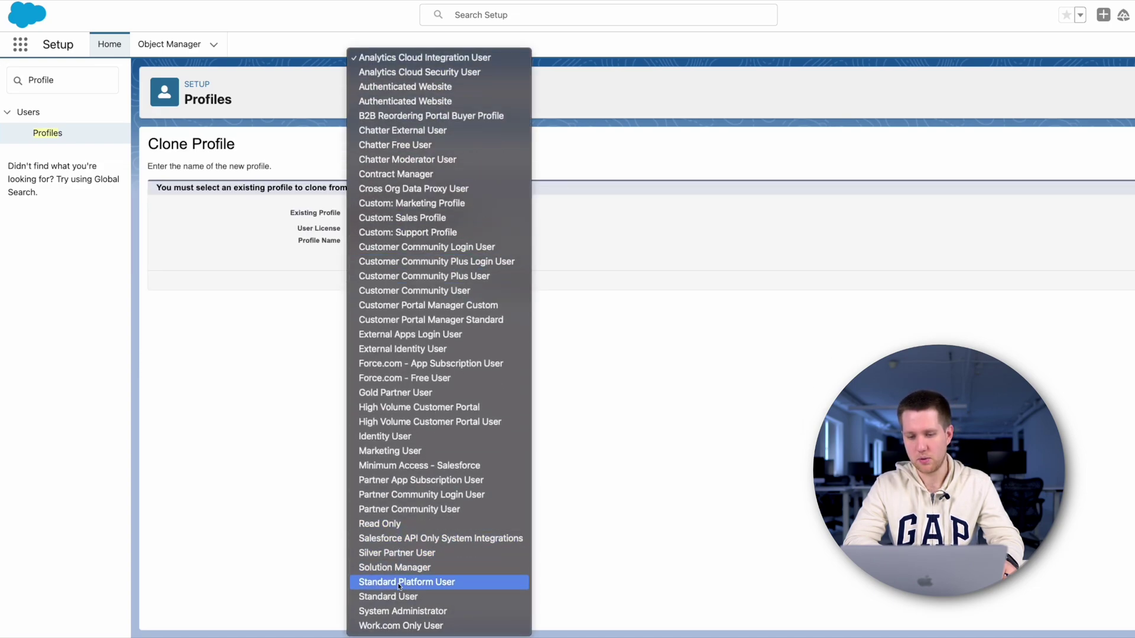
pyautogui.click(400, 596)
pyautogui.click(395, 243)
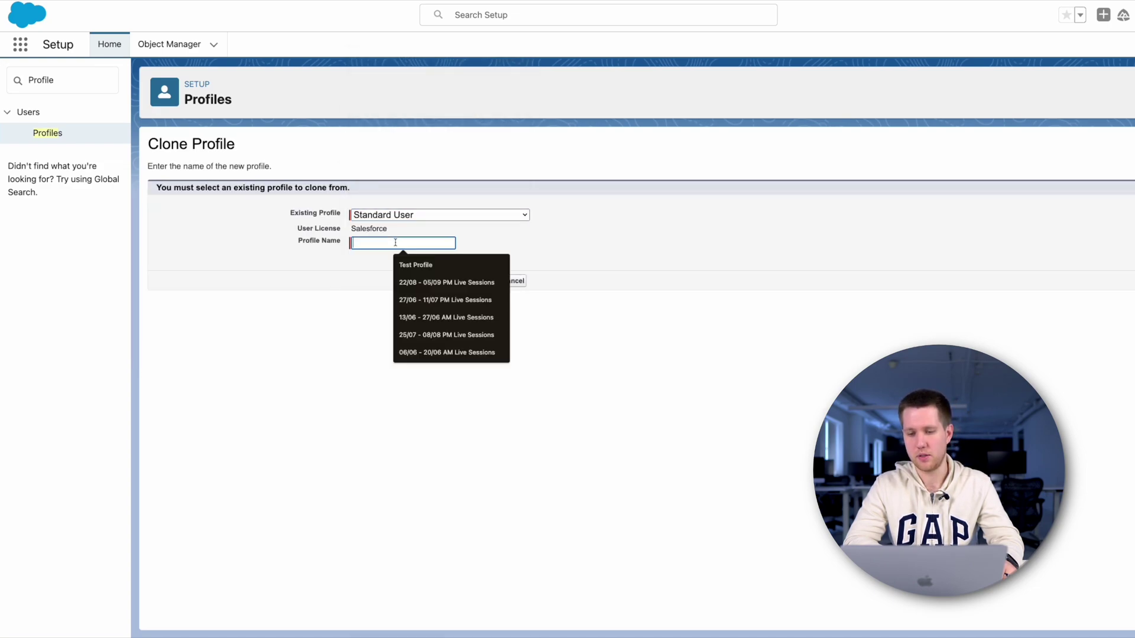
pyautogui.click(424, 266)
pyautogui.click(482, 282)
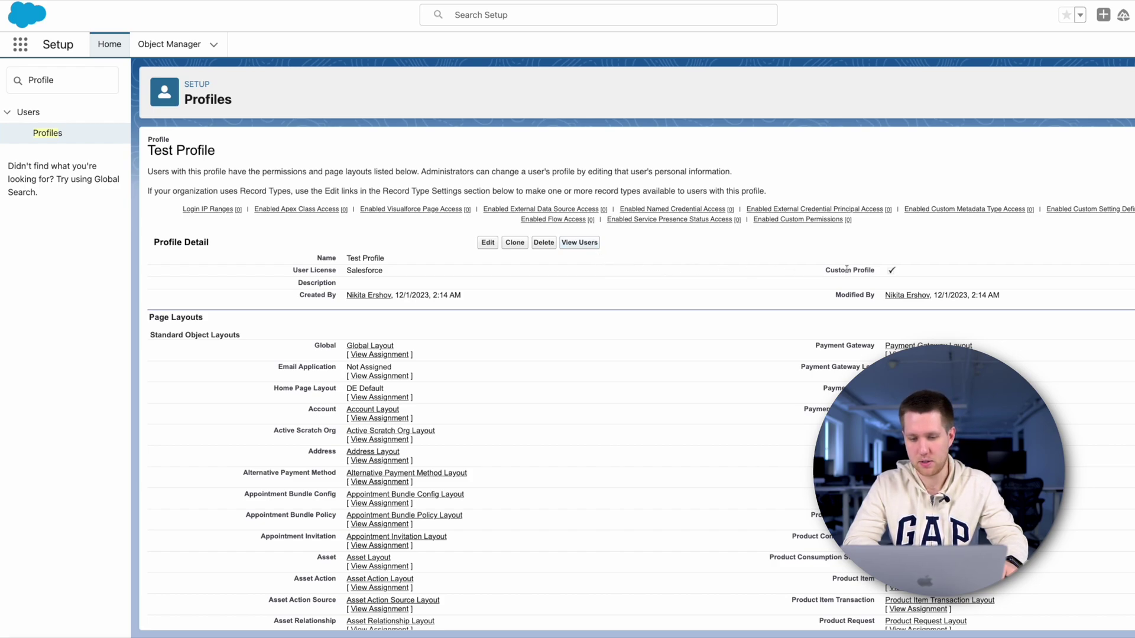
pyautogui.moveTo(892, 212)
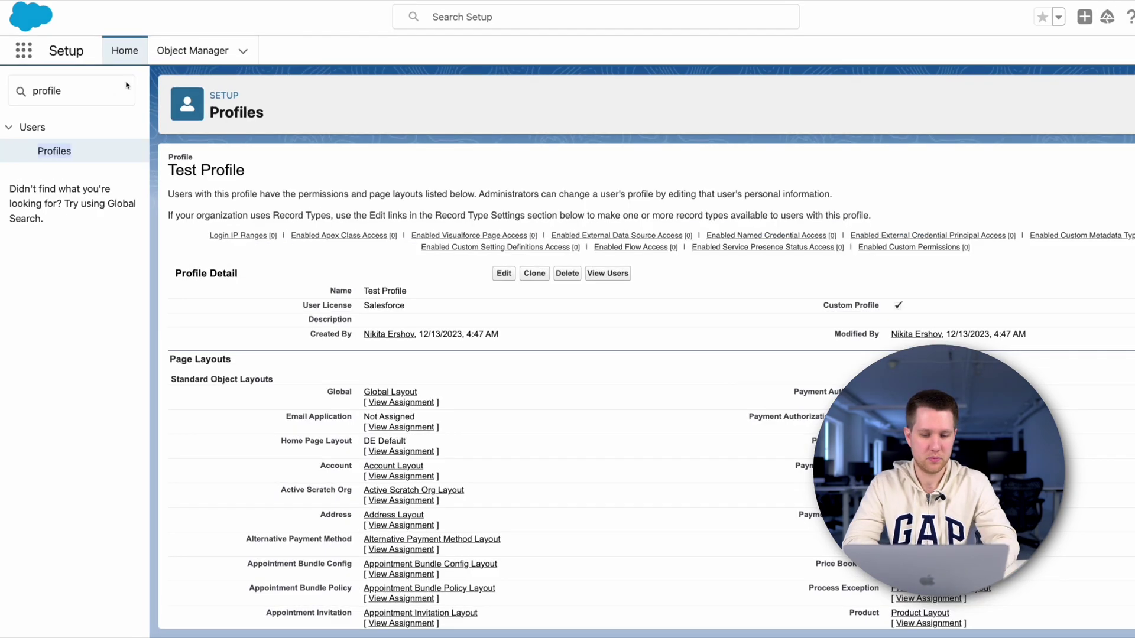
pyautogui.doubleClick(53, 90)
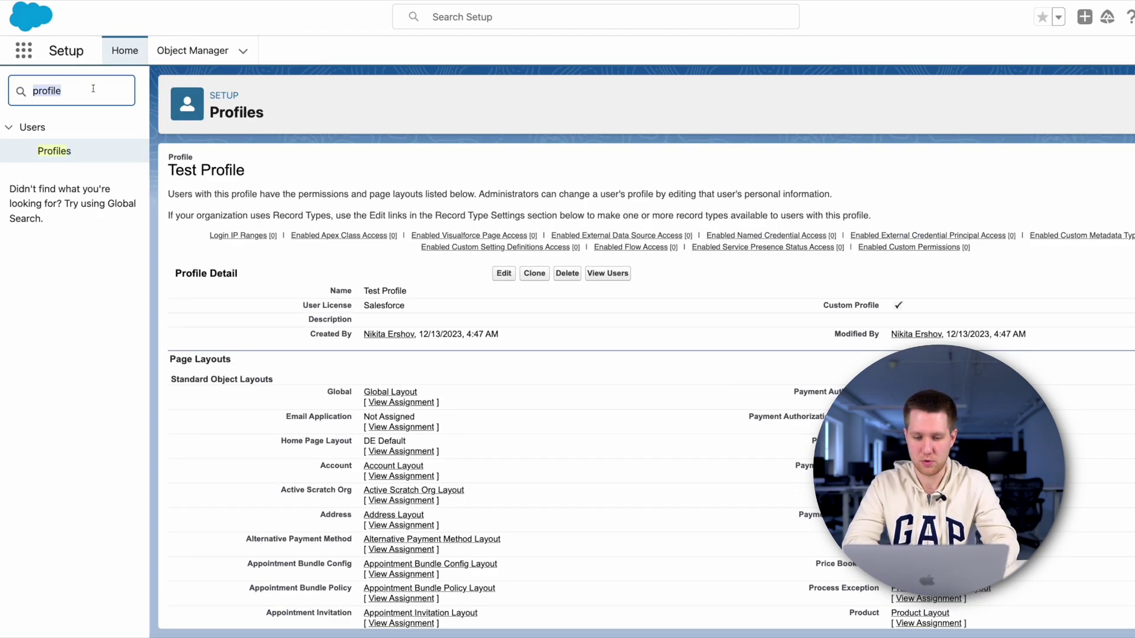
# Find the CFO user through the 'users' Quick Find, set their profile to Test Profile, and save.
pyautogui.write('users')
pyautogui.click(50, 332)
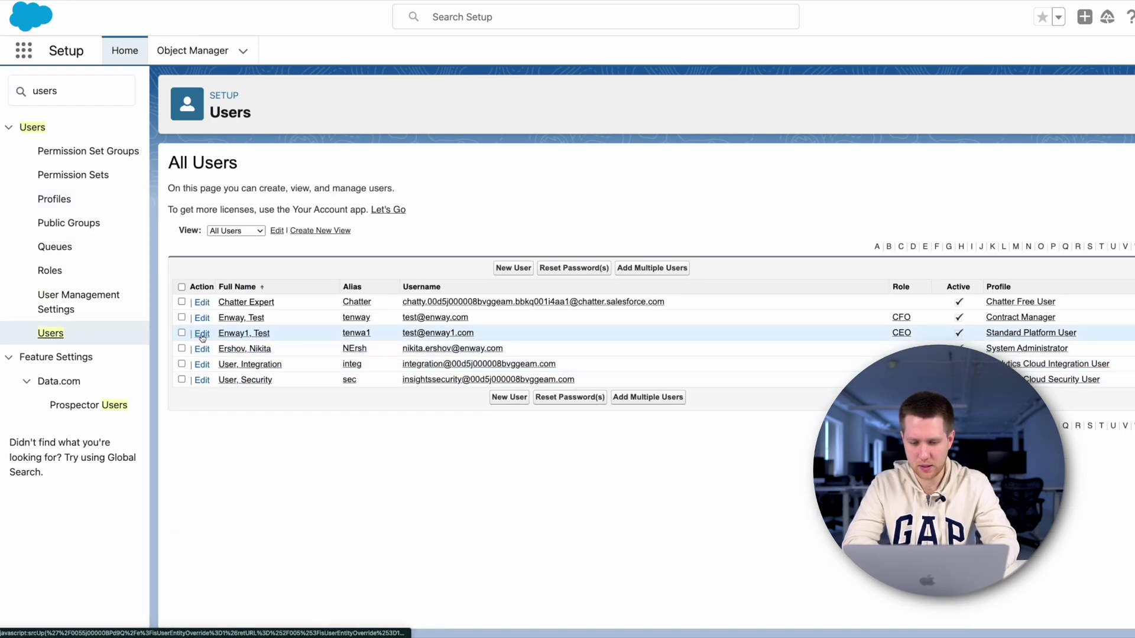
pyautogui.click(201, 318)
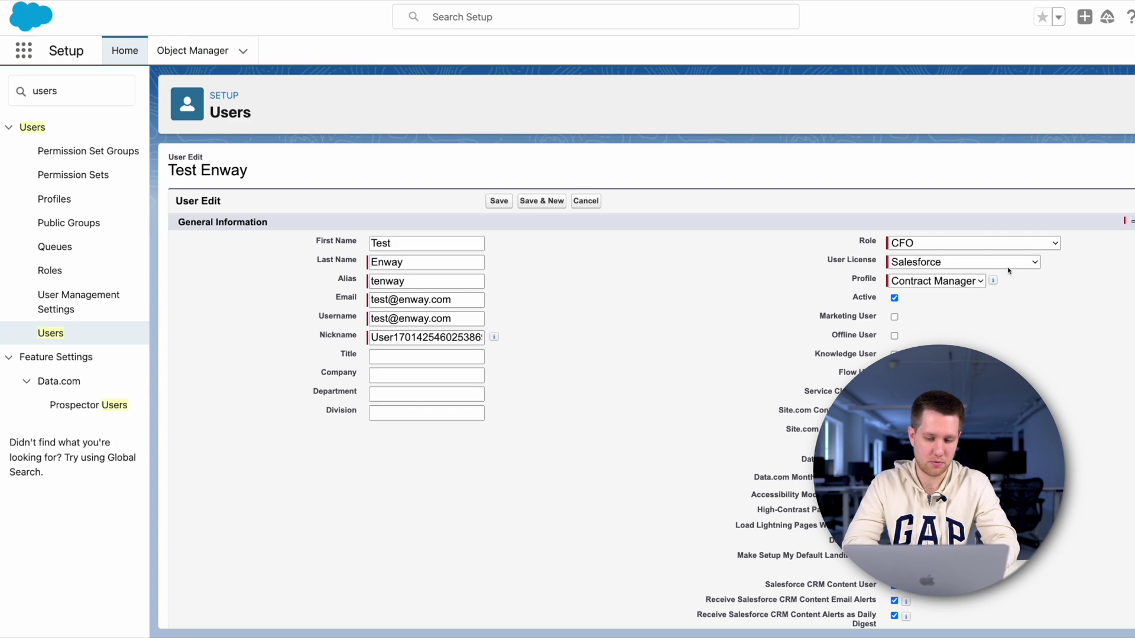
pyautogui.click(970, 283)
pyautogui.click(996, 282)
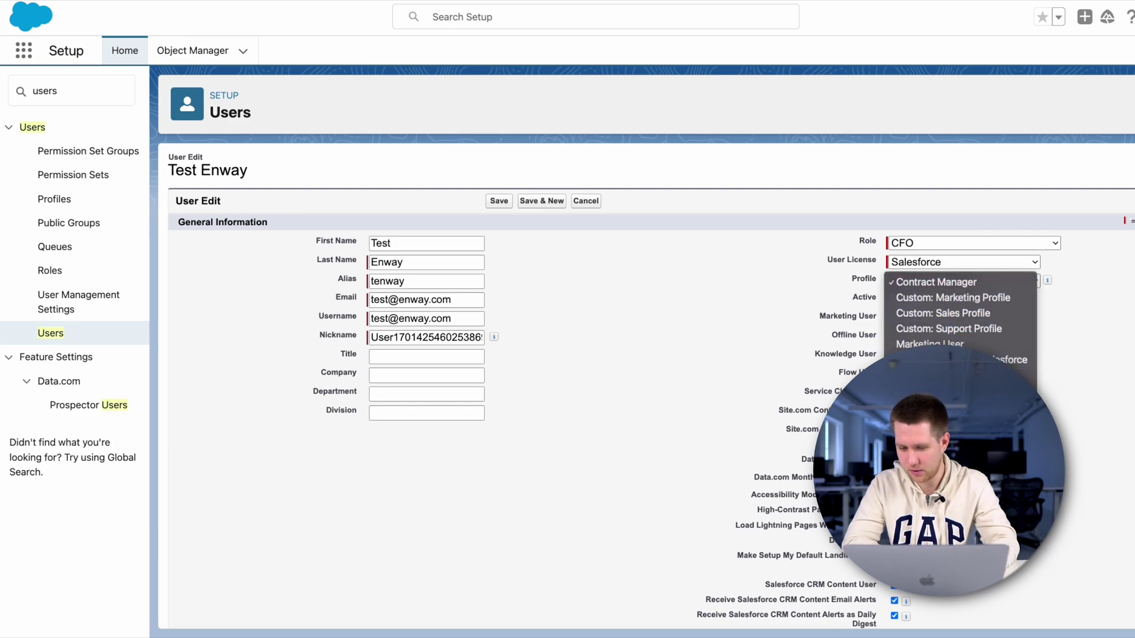
pyautogui.press('Return')
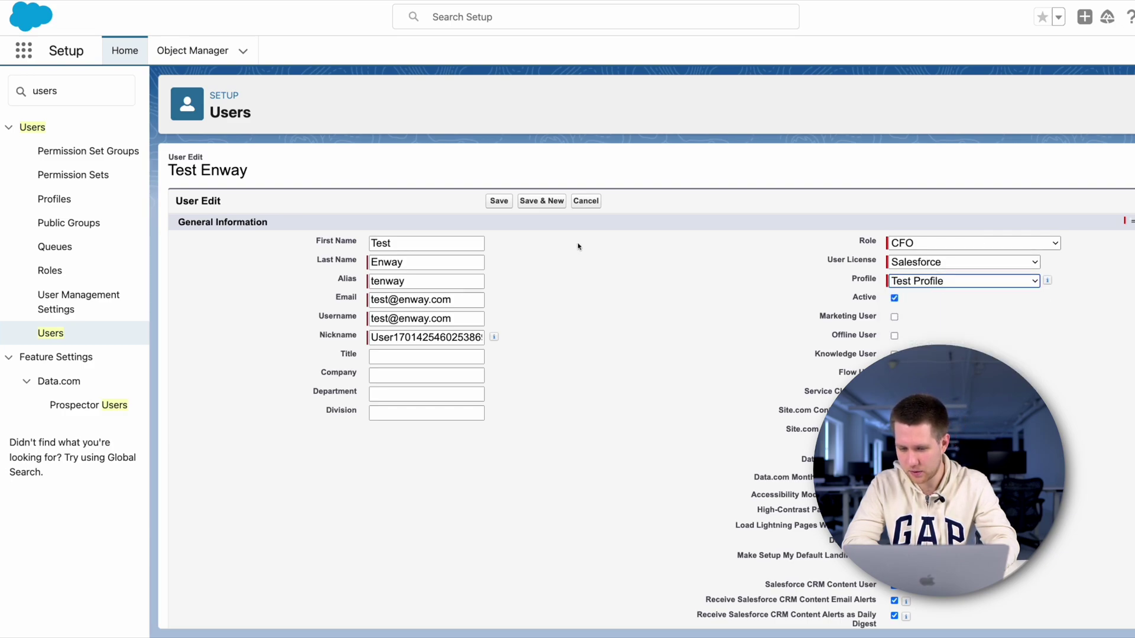
pyautogui.click(500, 201)
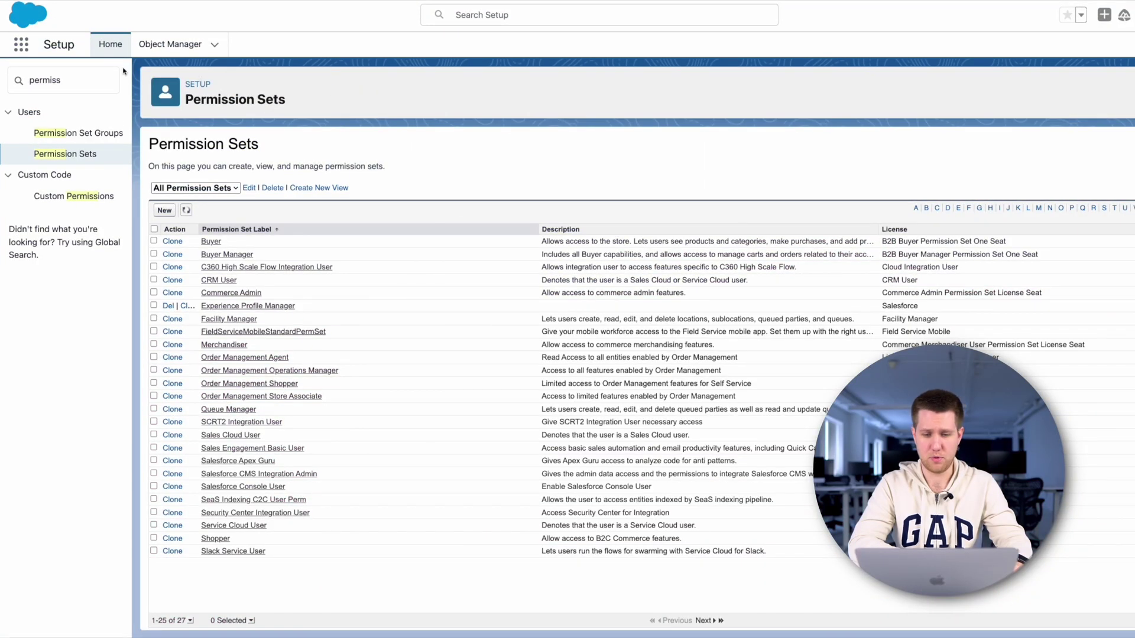
pyautogui.moveTo(84, 77); pyautogui.dragTo(24, 80)
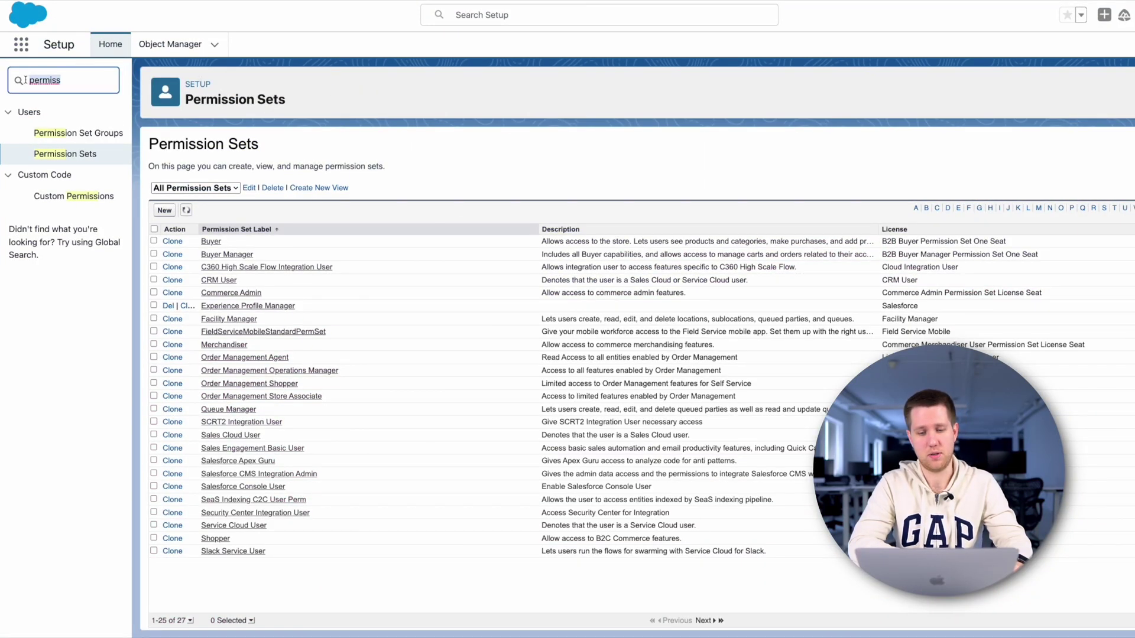
pyautogui.click(80, 79)
pyautogui.click(80, 79)
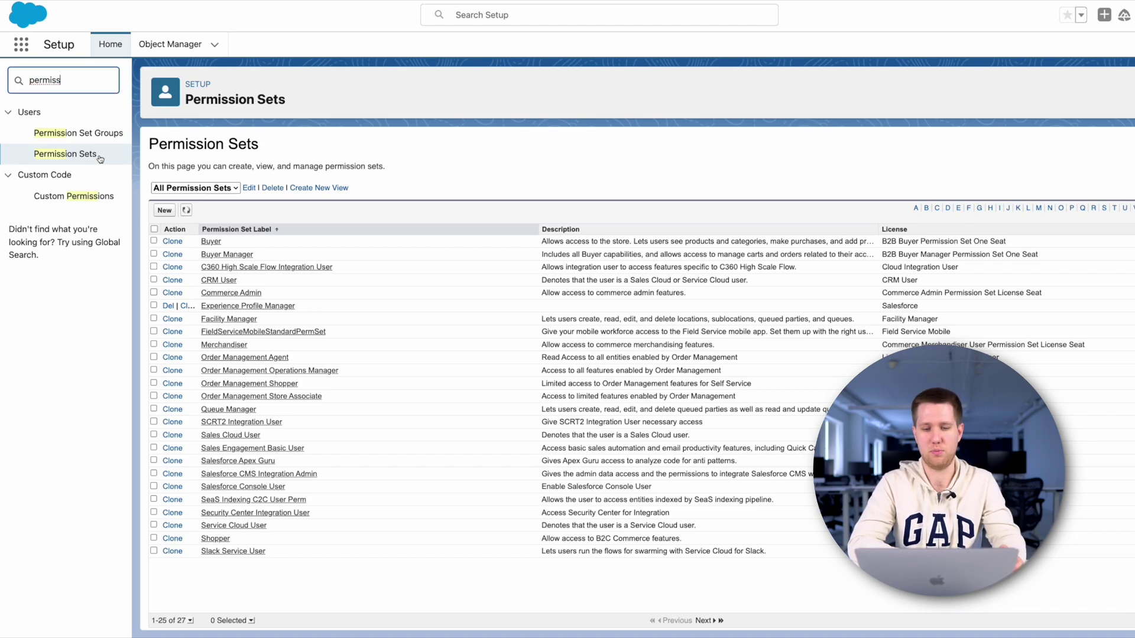
pyautogui.click(467, 162)
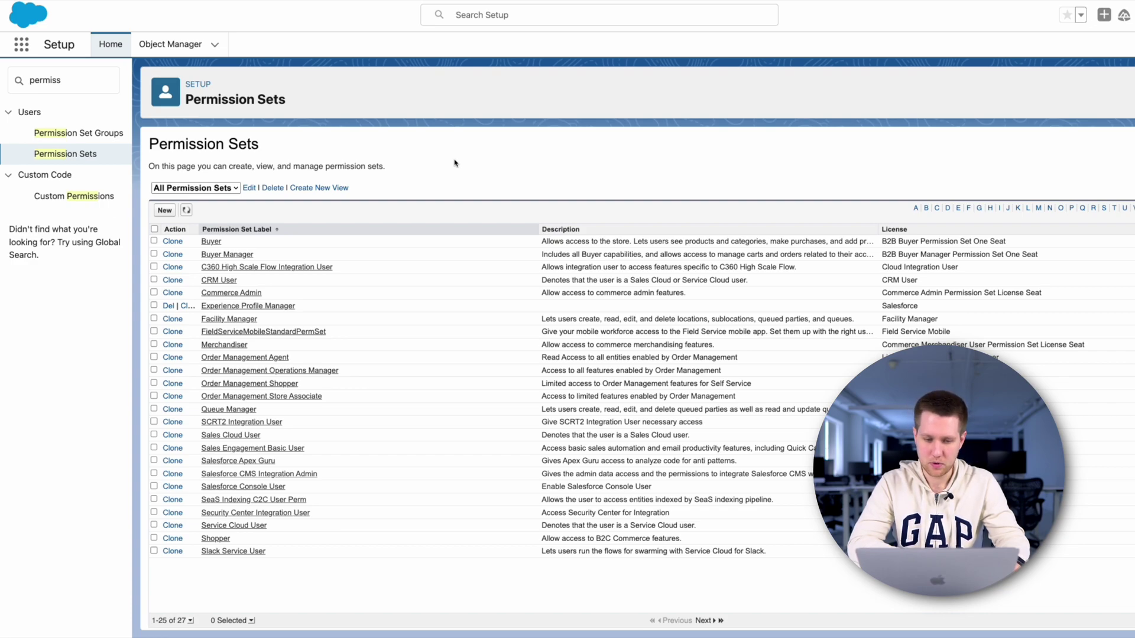
# Save a new permission set labelled 'Test Permission' (API name Test_Permission) with License left at --None--.
pyautogui.click(163, 211)
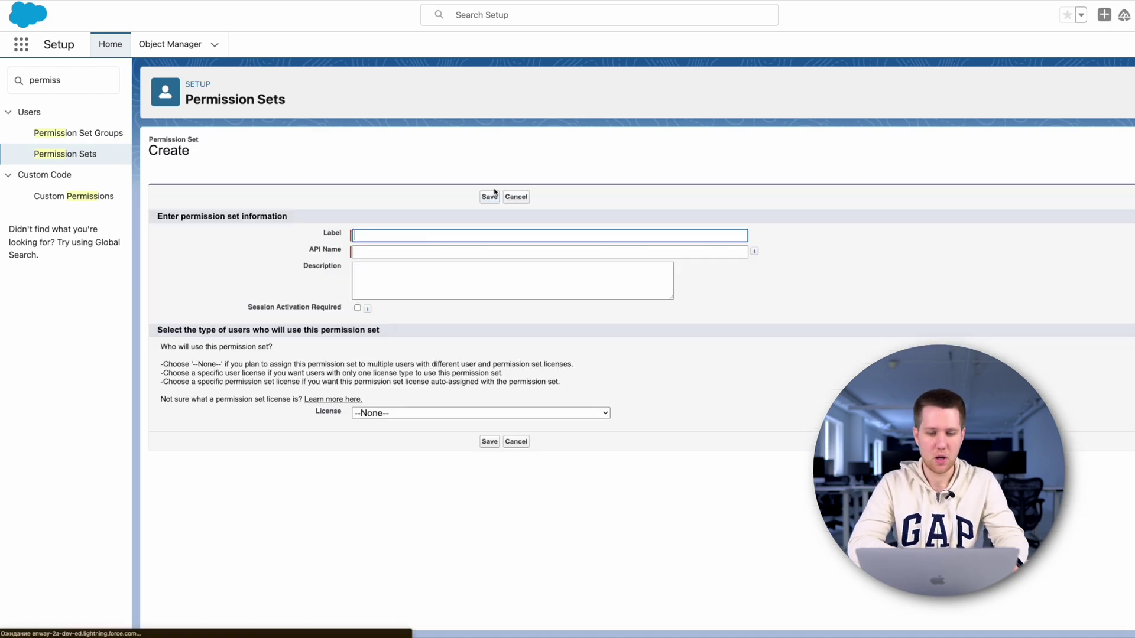
pyautogui.click(524, 235)
pyautogui.click(448, 249)
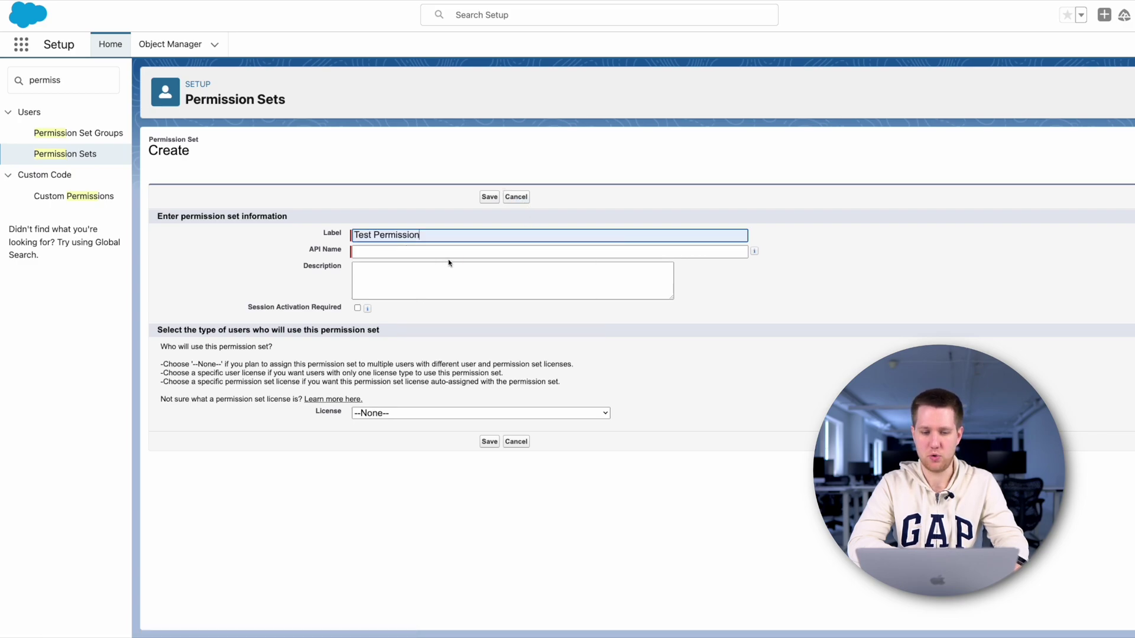
pyautogui.click(796, 288)
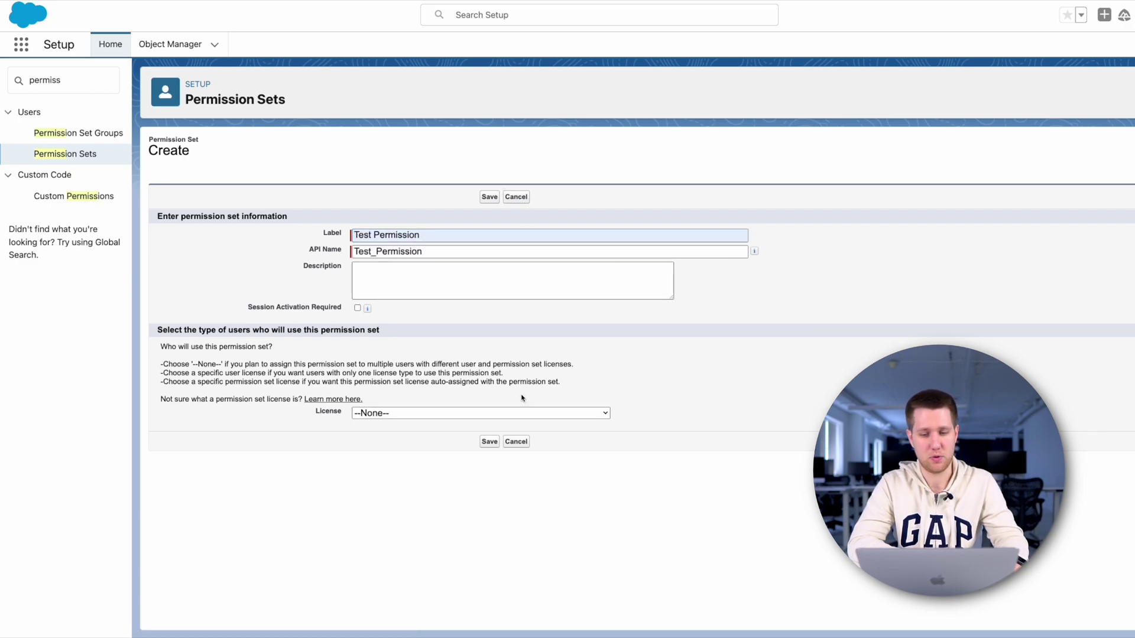
pyautogui.click(515, 414)
pyautogui.scroll(-5, 474, 420)
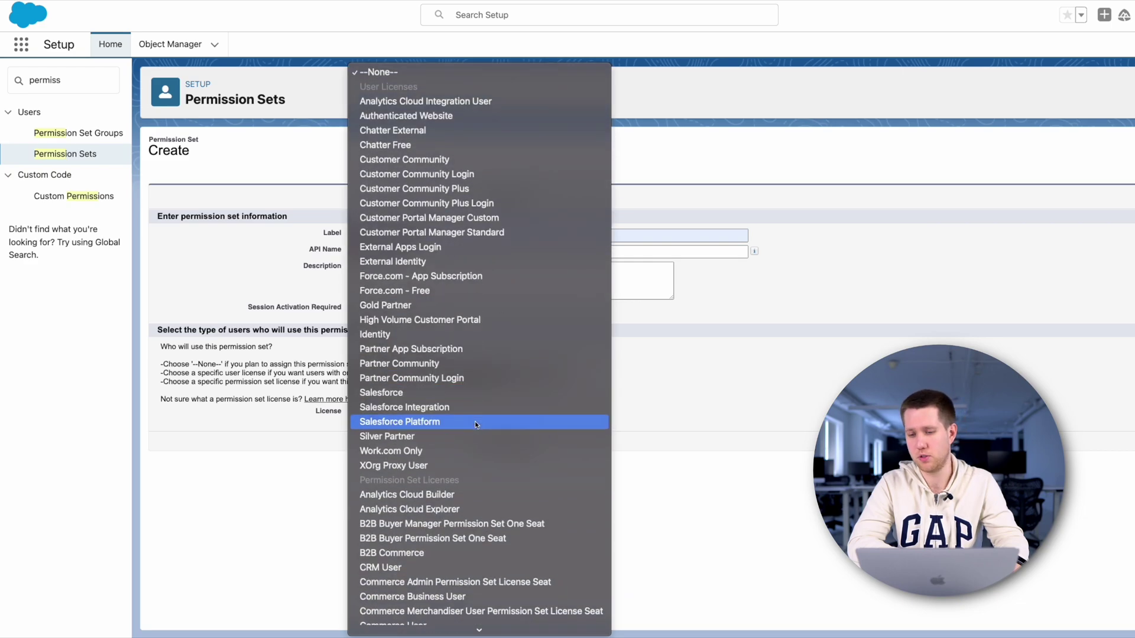
pyautogui.click(632, 380)
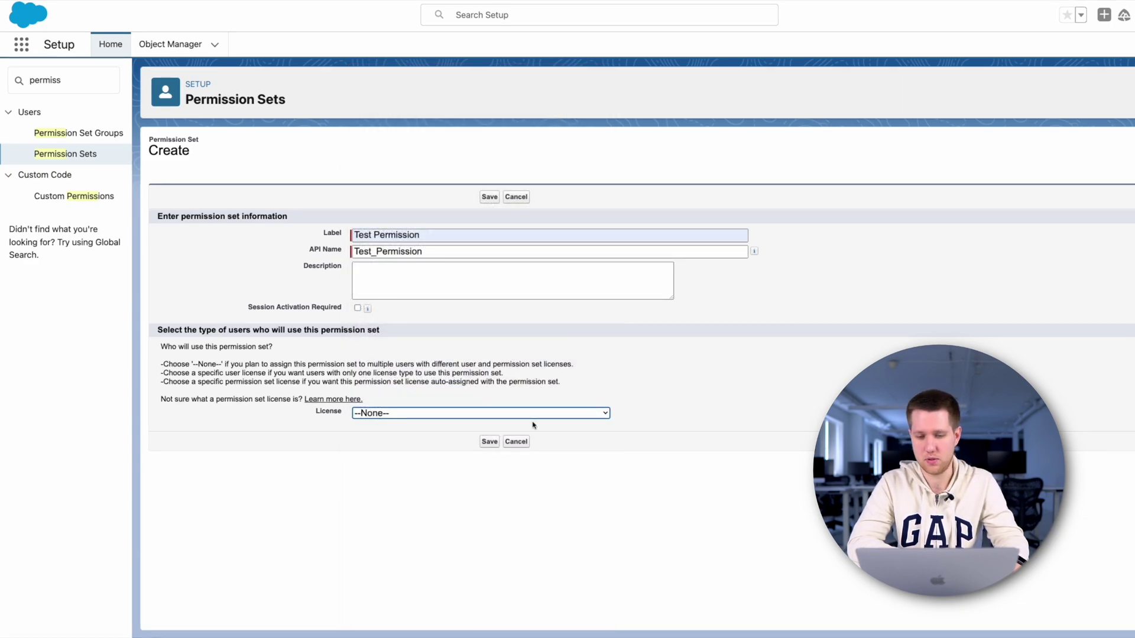
pyautogui.click(490, 441)
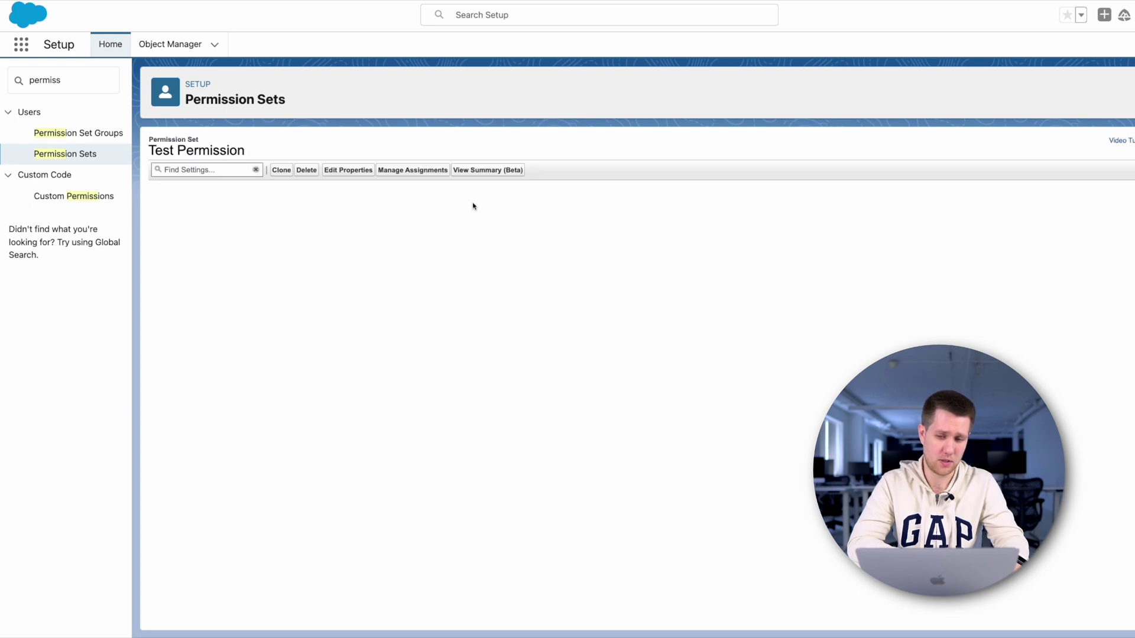
# Go to Test Permission's Object Settings and open the Leads entry via a 'lead' search.
pyautogui.scroll(-3, 420, 247)
pyautogui.scroll(2, 369, 319)
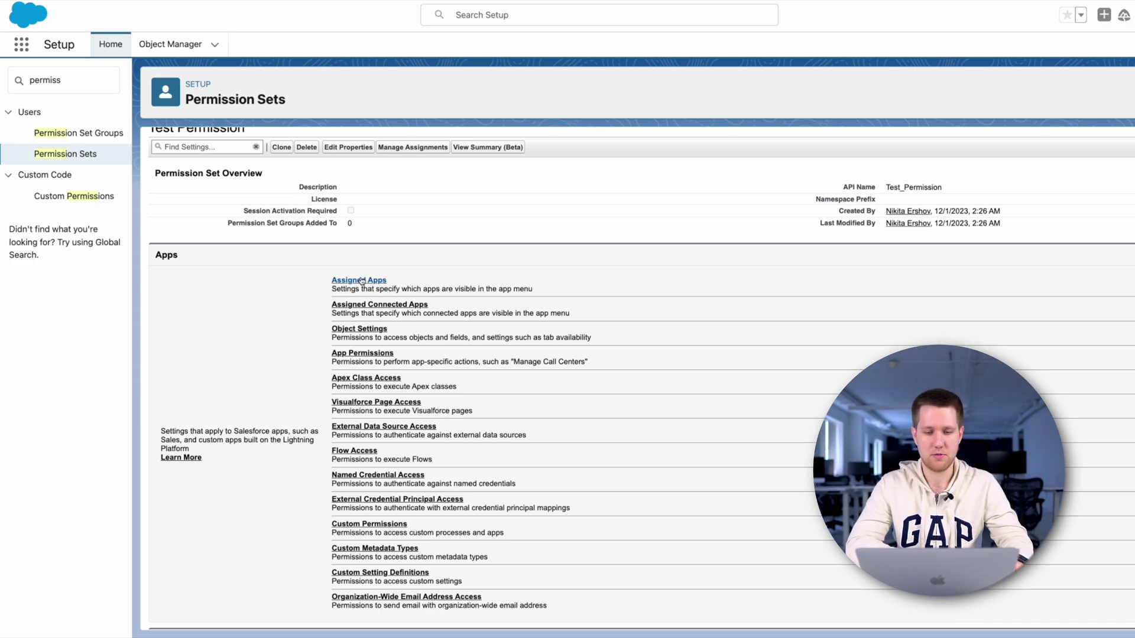
pyautogui.click(358, 330)
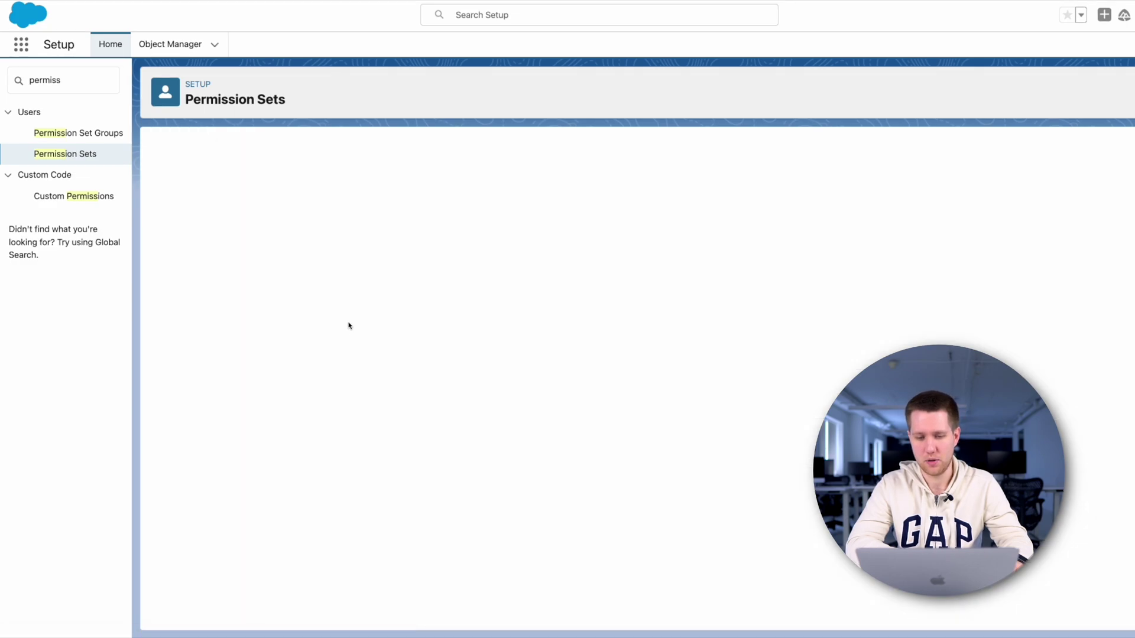
pyautogui.click(241, 169)
pyautogui.write('lead')
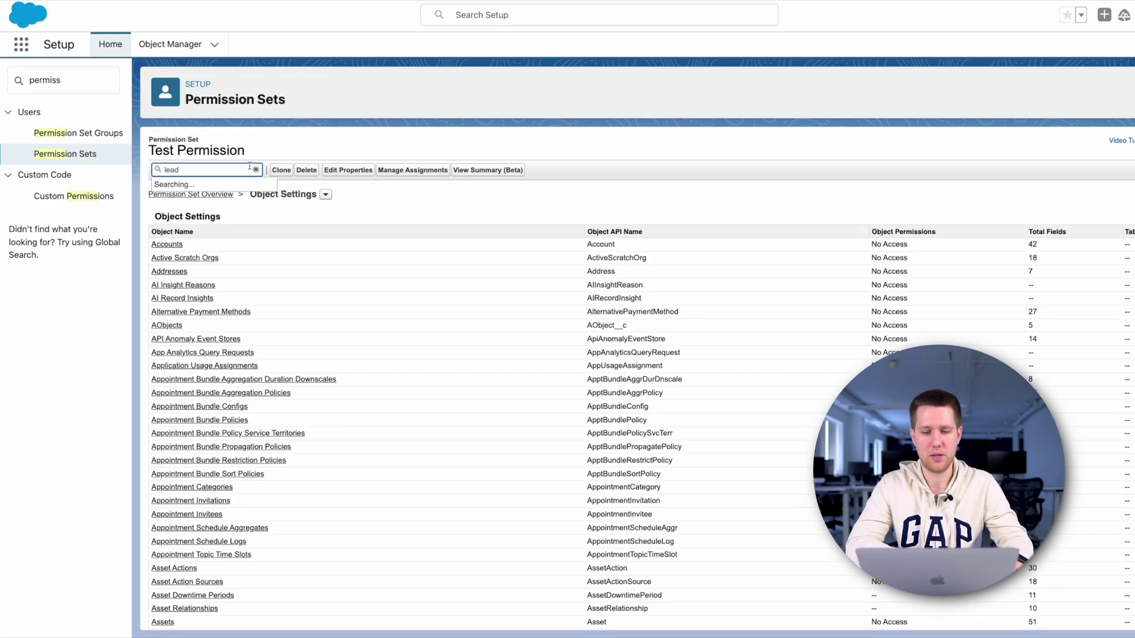
pyautogui.click(181, 265)
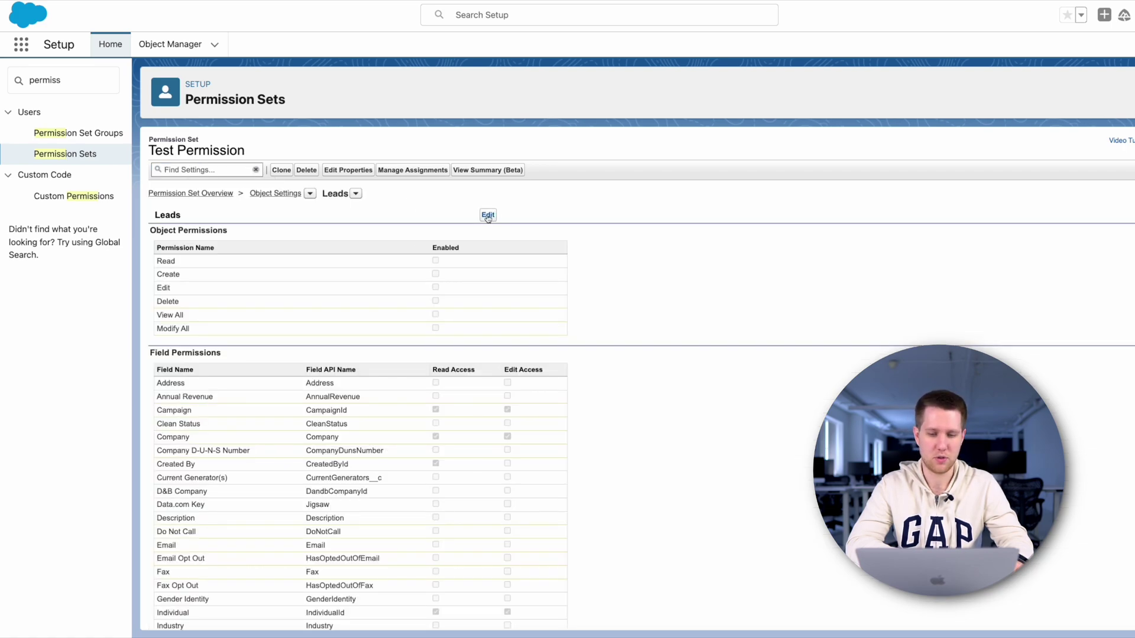
# Edit the Leads settings, granting Read, Create, Edit, Delete, View All and Modify All object permissions.
pyautogui.click(487, 218)
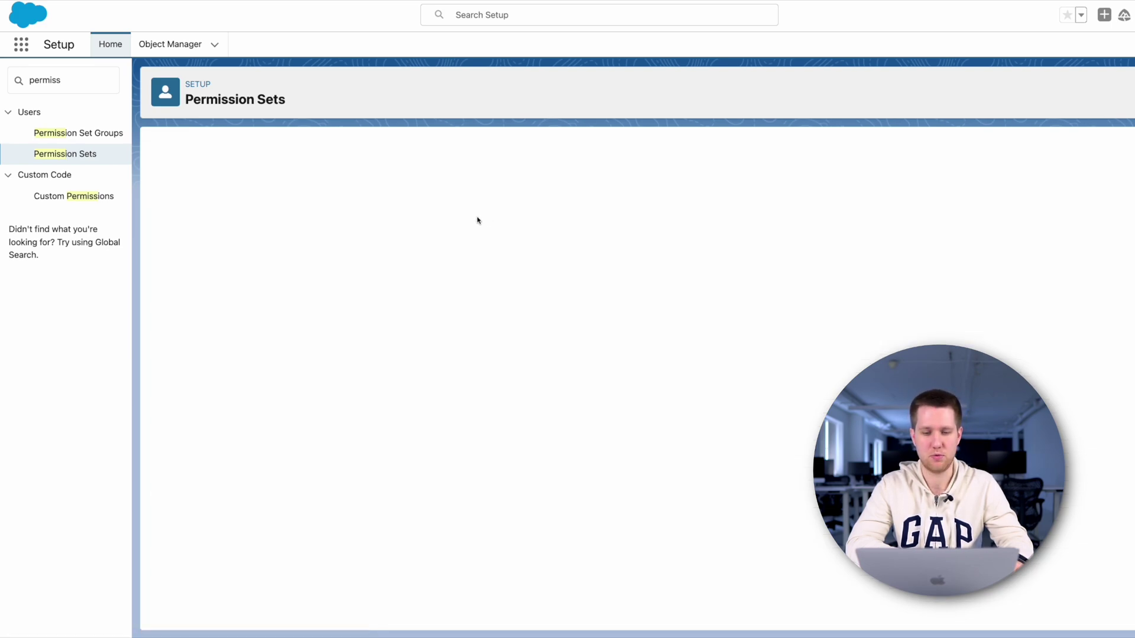
pyautogui.scroll(-1, 440, 224)
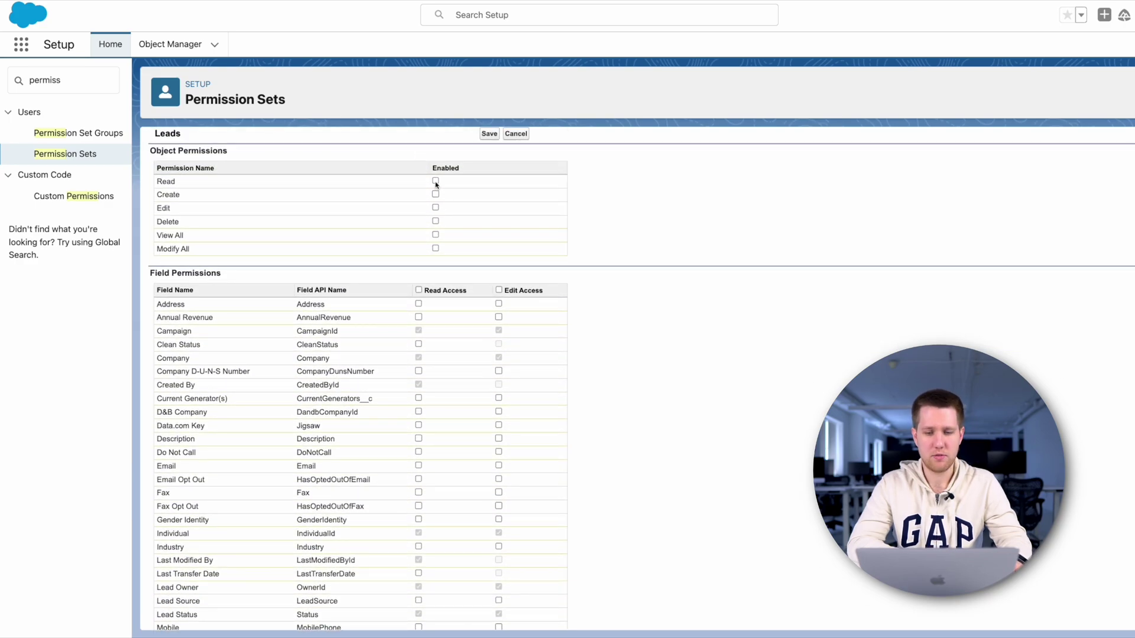
pyautogui.click(436, 180)
pyautogui.click(436, 194)
pyautogui.click(436, 206)
pyautogui.click(436, 221)
pyautogui.click(436, 235)
pyautogui.click(436, 248)
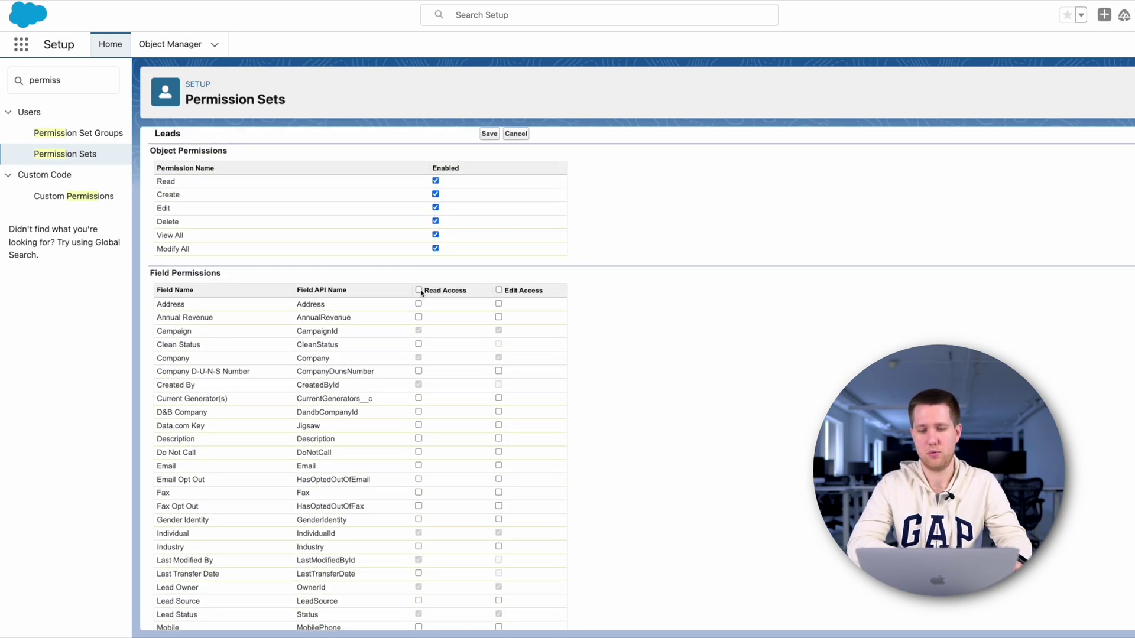
# Grant Read Access and Edit Access on every Leads field and save the permissions.
pyautogui.click(418, 304)
pyautogui.click(418, 317)
pyautogui.click(498, 371)
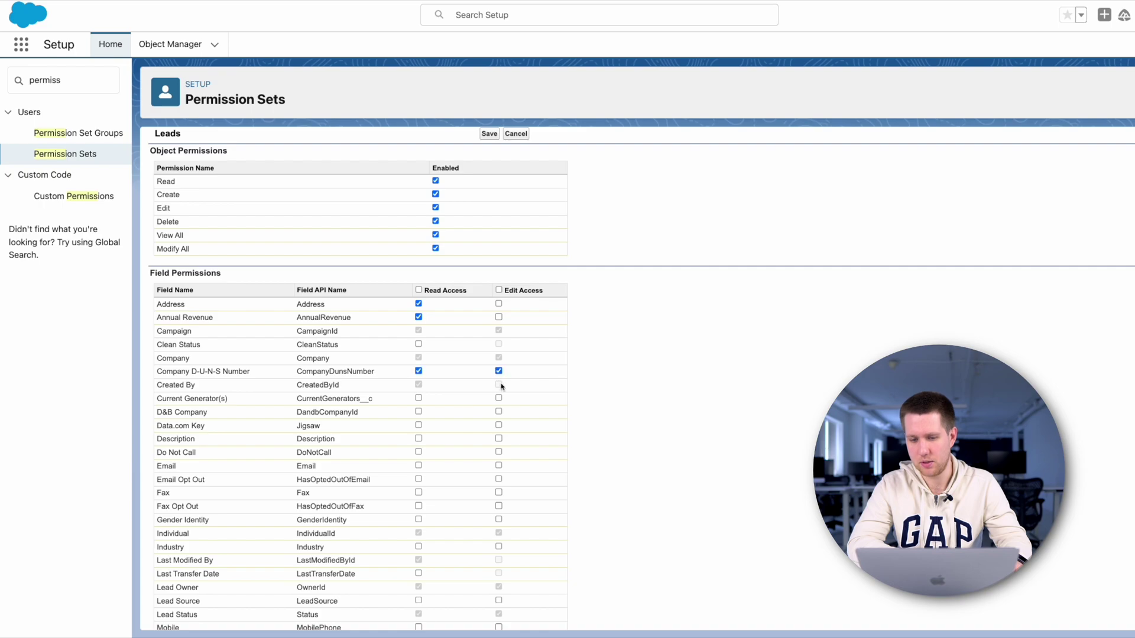
pyautogui.click(498, 398)
pyautogui.click(499, 291)
pyautogui.click(418, 290)
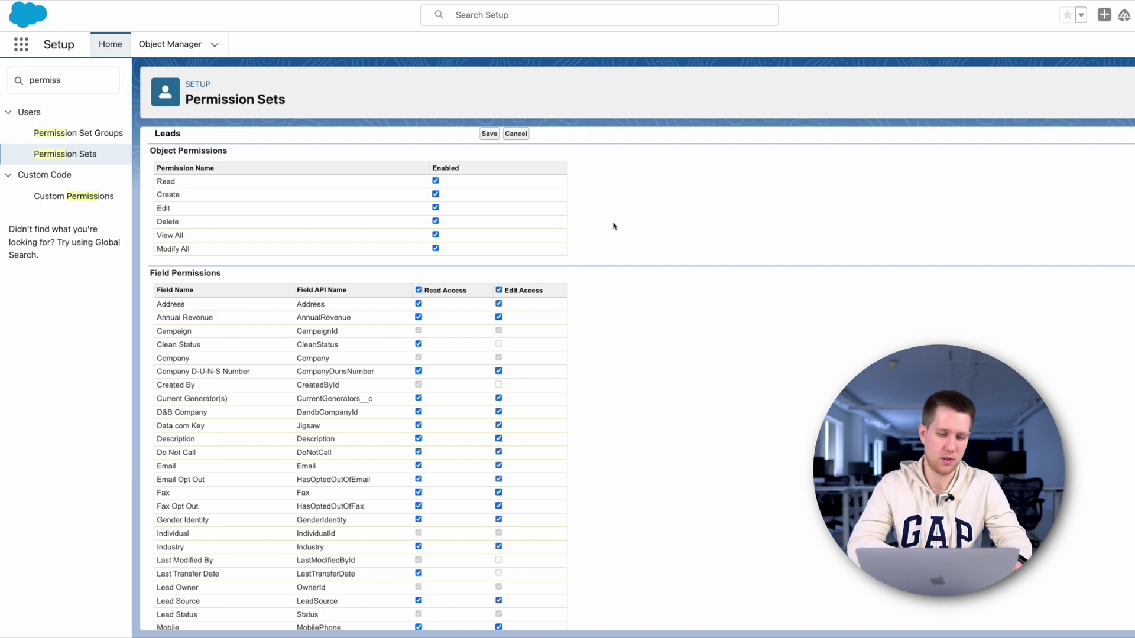
pyautogui.scroll(1, 611, 225)
pyautogui.click(489, 217)
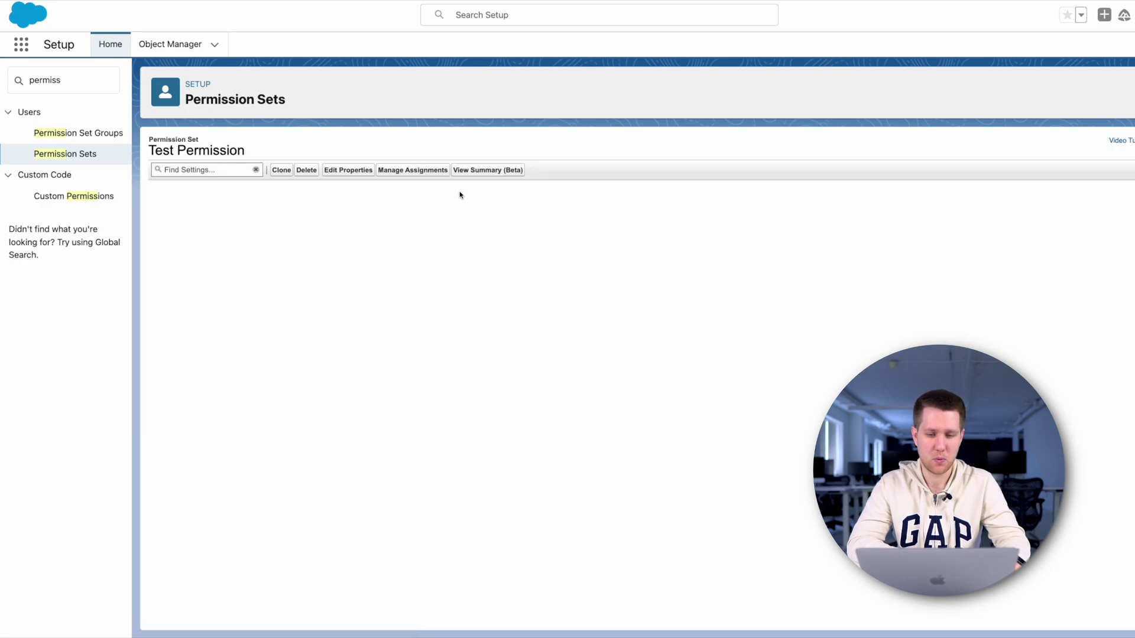
# Assign Test Permission to the test user with no expiration date.
pyautogui.click(425, 171)
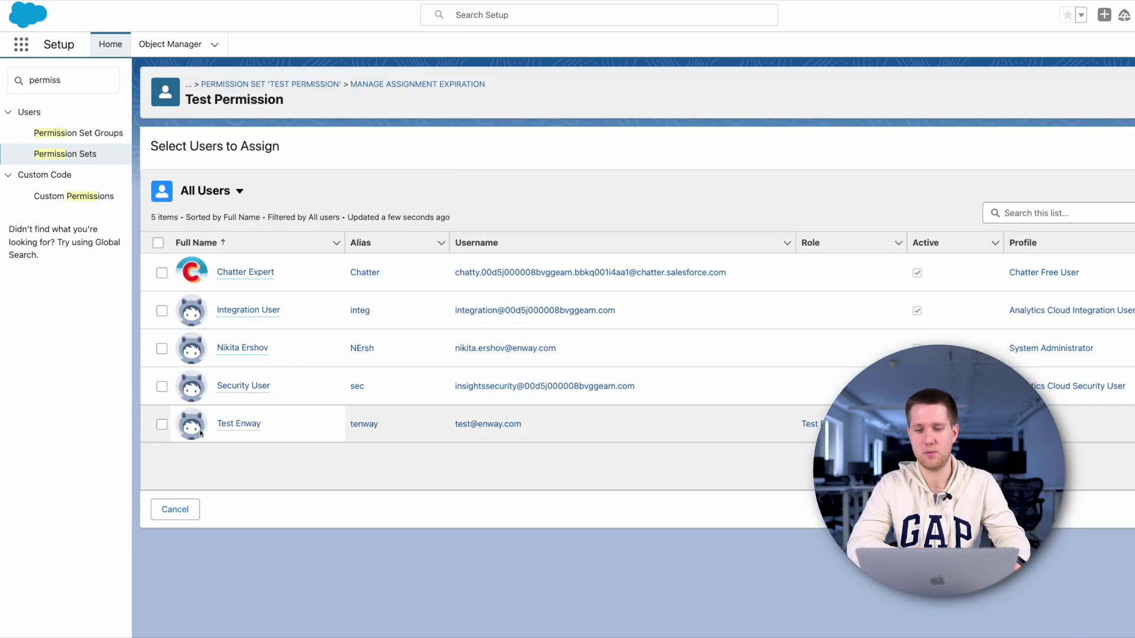
pyautogui.click(161, 424)
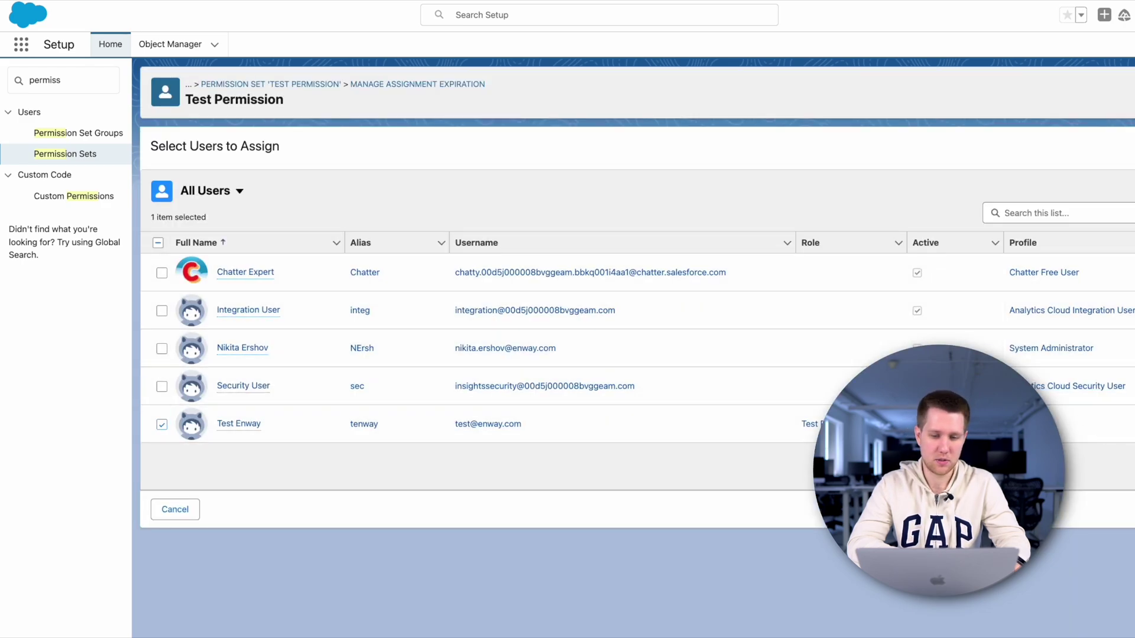
pyautogui.click(1126, 509)
pyautogui.click(156, 206)
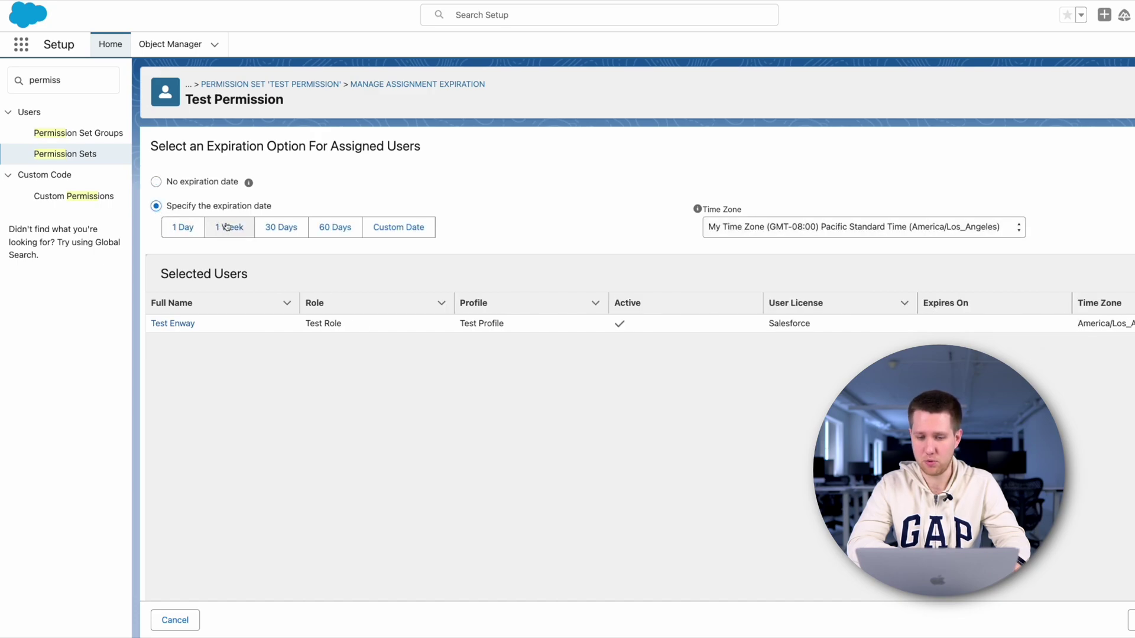
pyautogui.click(160, 184)
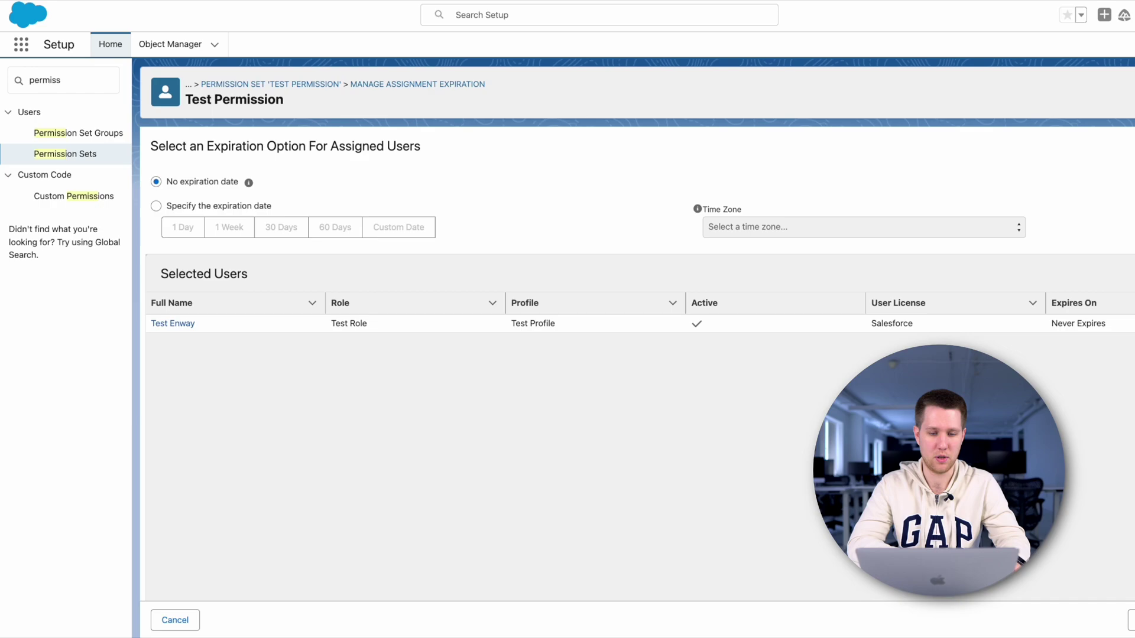
pyautogui.click(1131, 620)
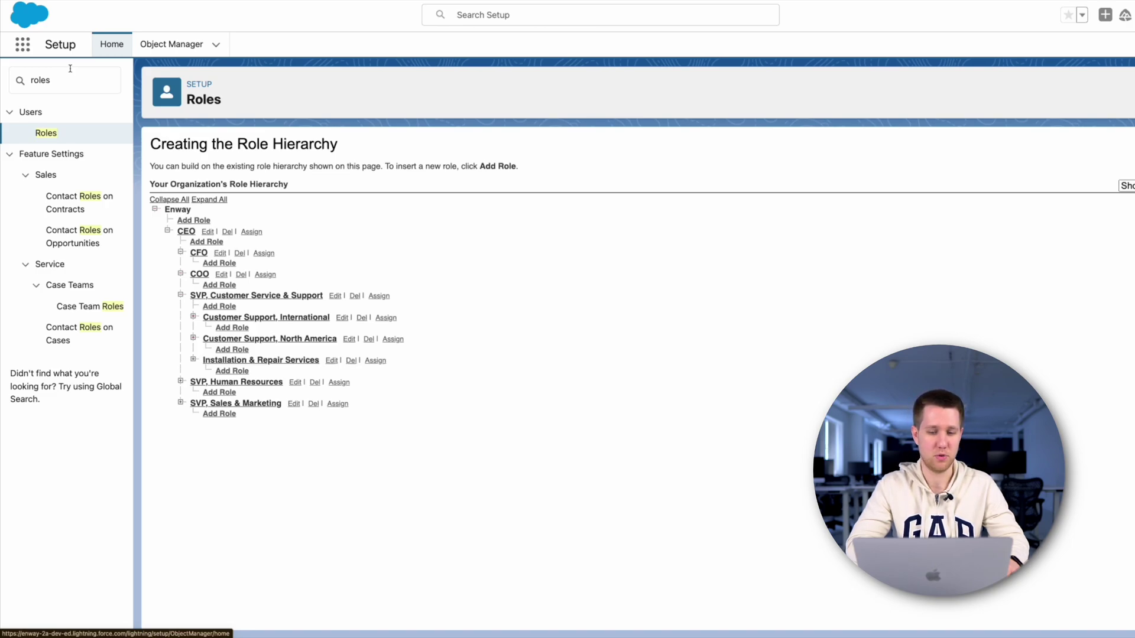
pyautogui.click(70, 78)
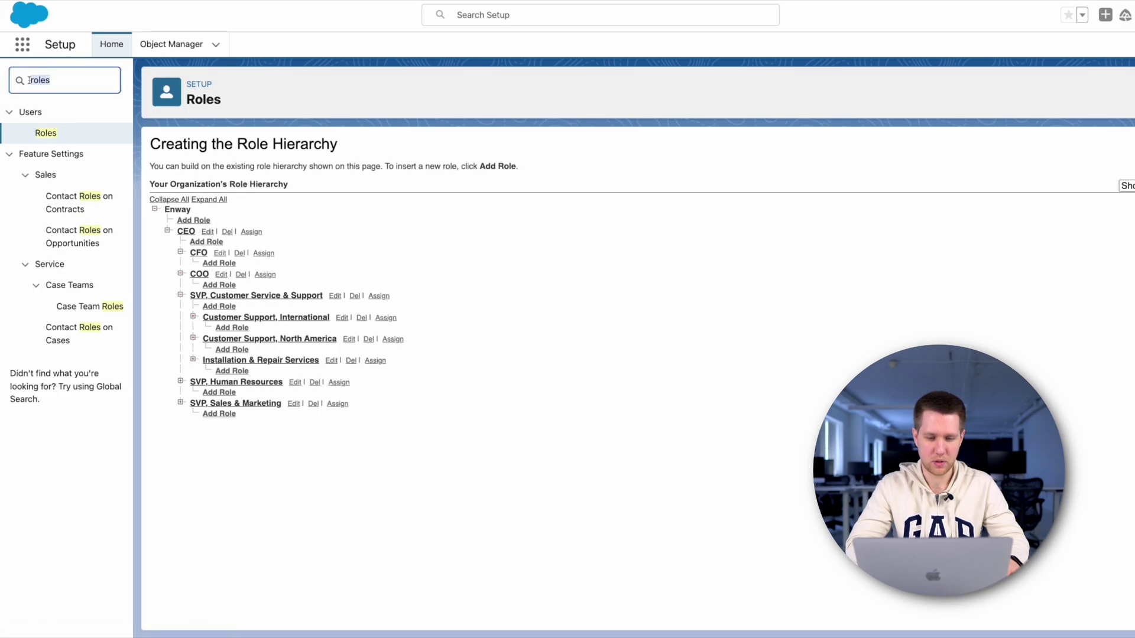
pyautogui.doubleClick(70, 78)
pyautogui.click(71, 79)
pyautogui.click(422, 152)
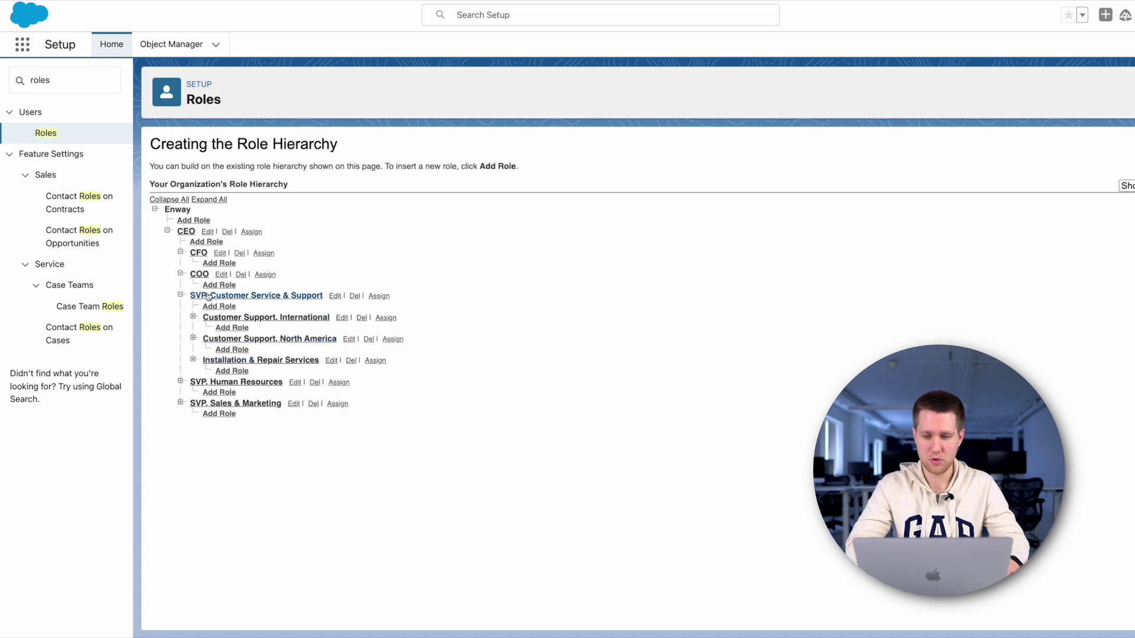
# Add a role under Enway labelled 'Test Role', with role name Test_Role, and save it.
pyautogui.click(188, 221)
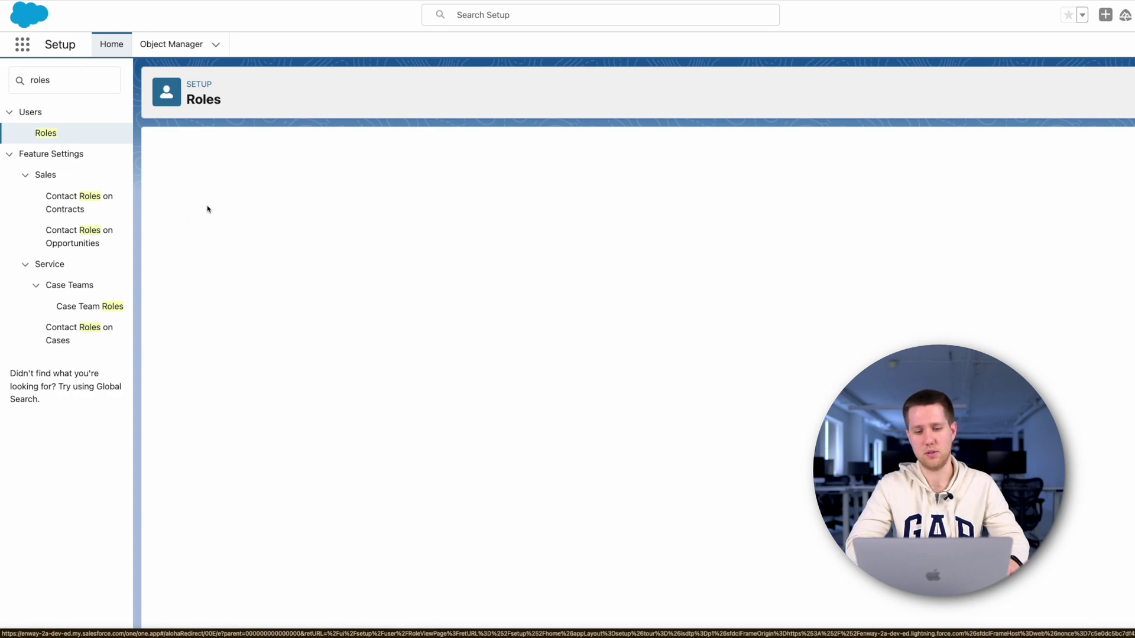
pyautogui.click(401, 199)
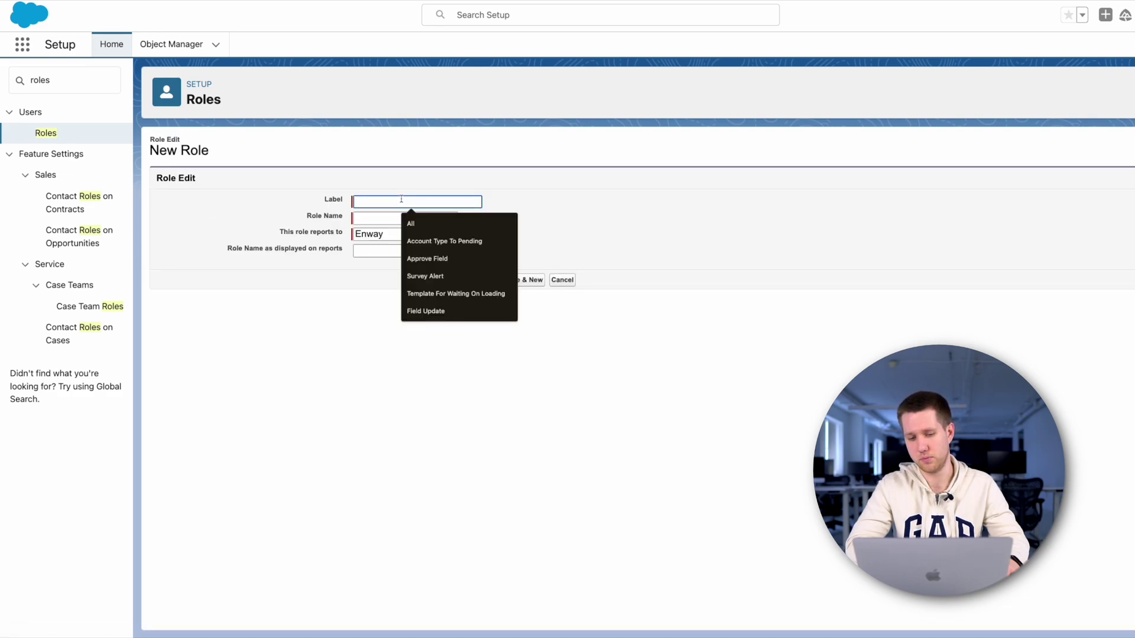
pyautogui.write('Test 1')
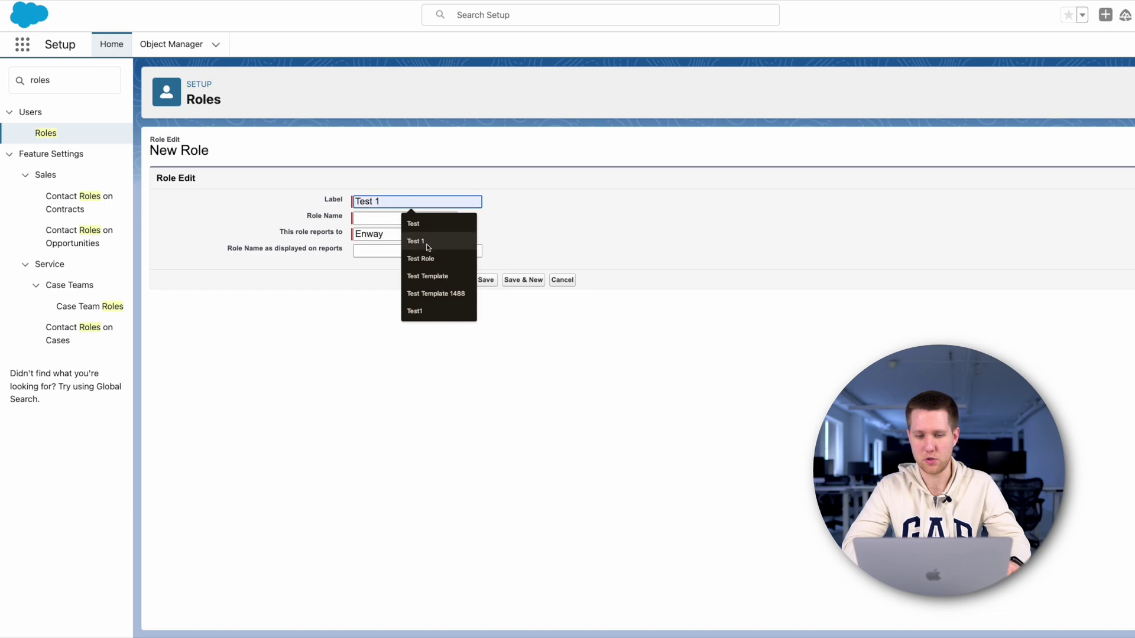
pyautogui.click(423, 258)
pyautogui.press('Tab')
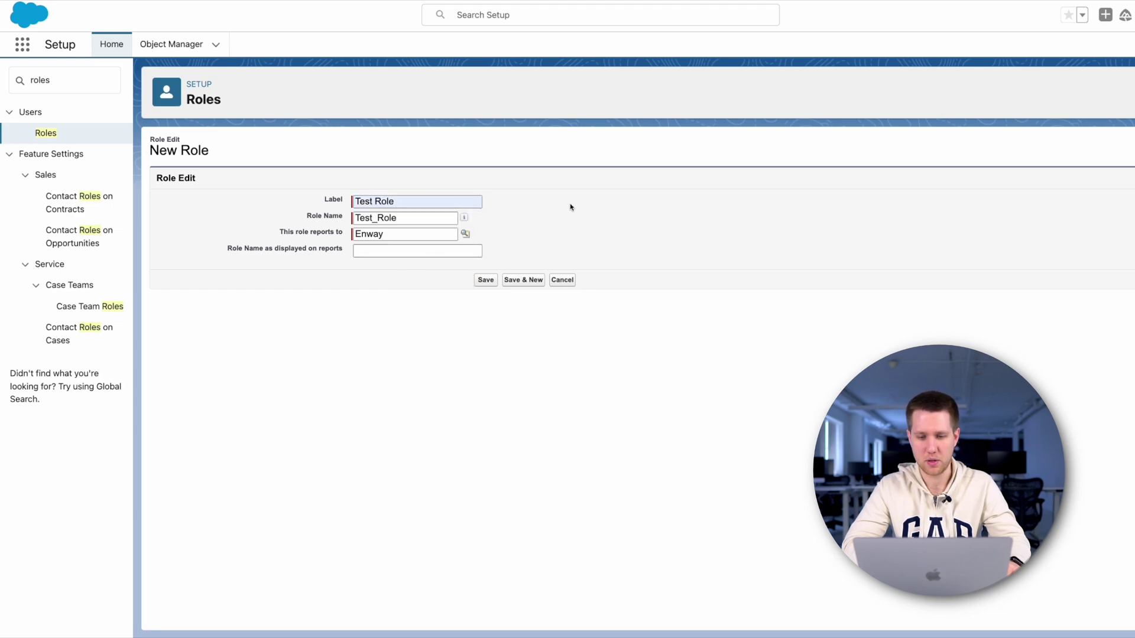
pyautogui.click(484, 282)
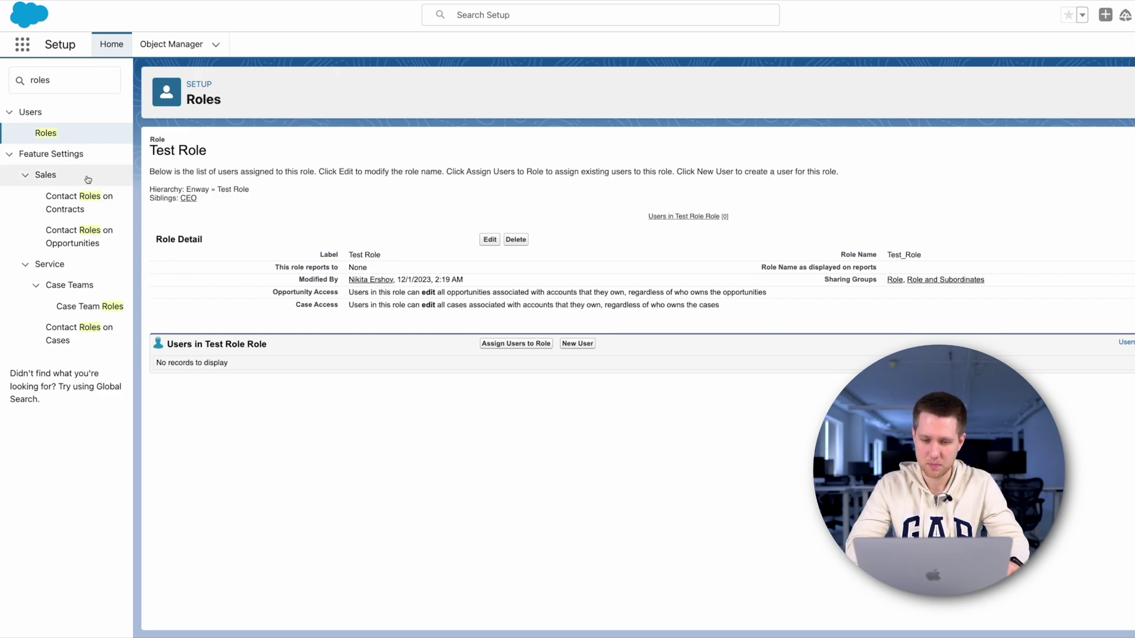
# Edit the test user so their Role is Test Role, and save.
pyautogui.click(50, 135)
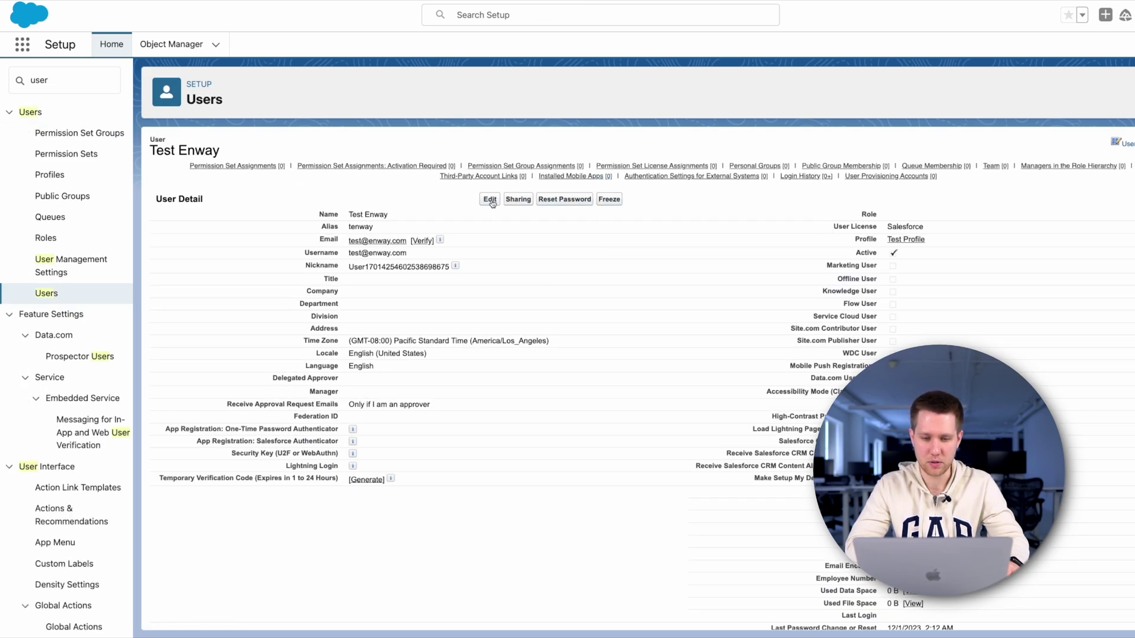
pyautogui.click(490, 200)
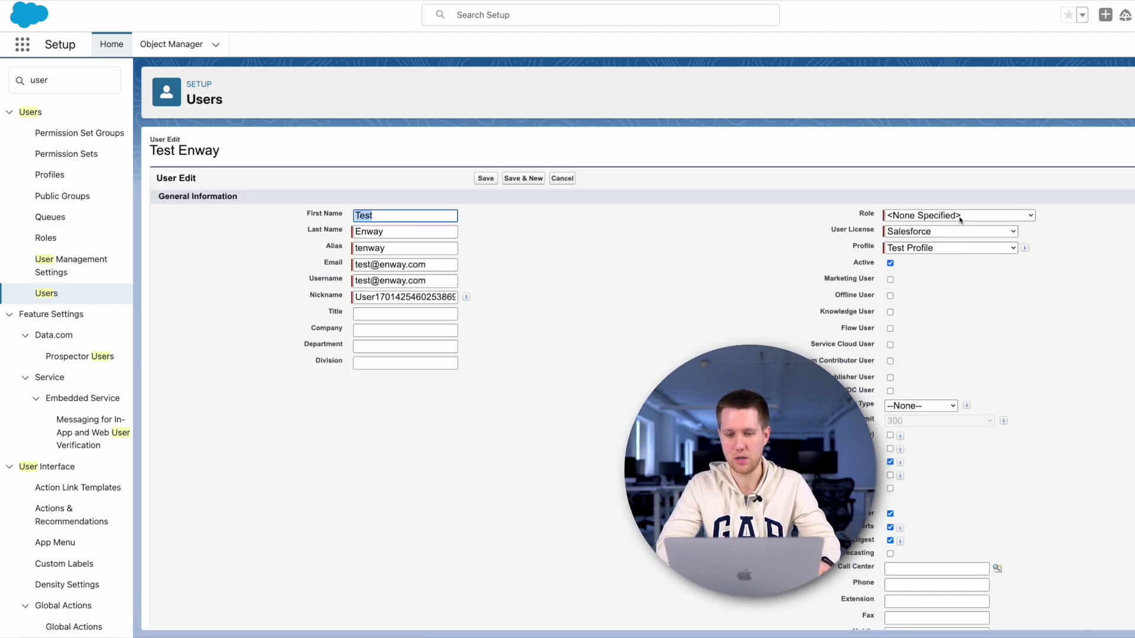
pyautogui.click(960, 218)
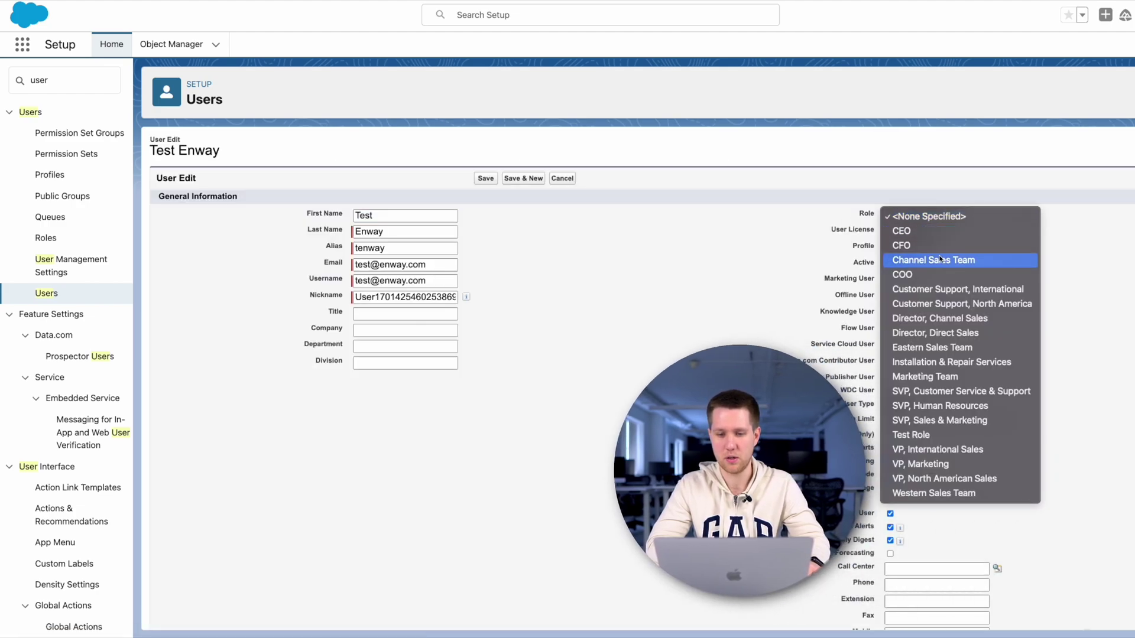
pyautogui.click(927, 434)
pyautogui.click(486, 177)
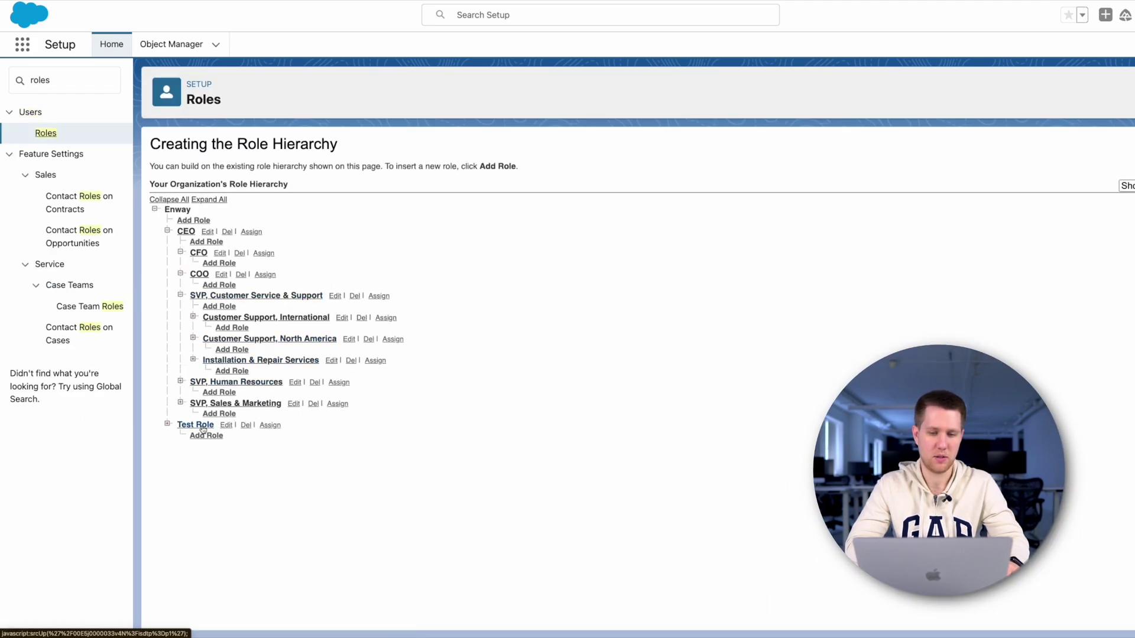
# Open Test Role's user assignment and move one more available user into its selected users.
pyautogui.click(269, 427)
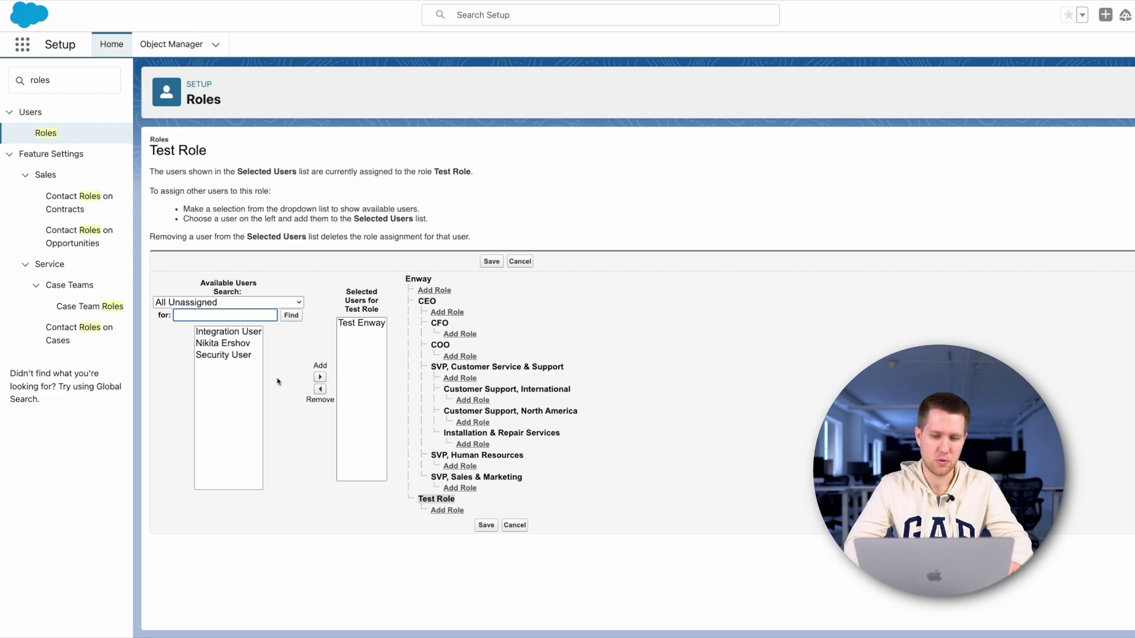
pyautogui.click(223, 342)
pyautogui.click(320, 377)
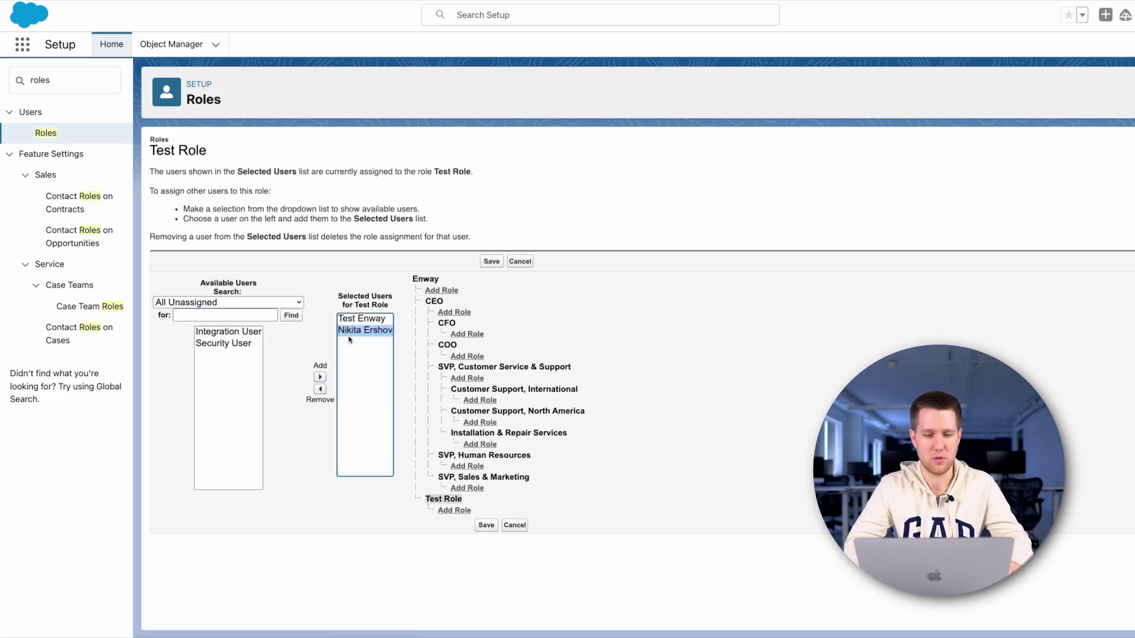